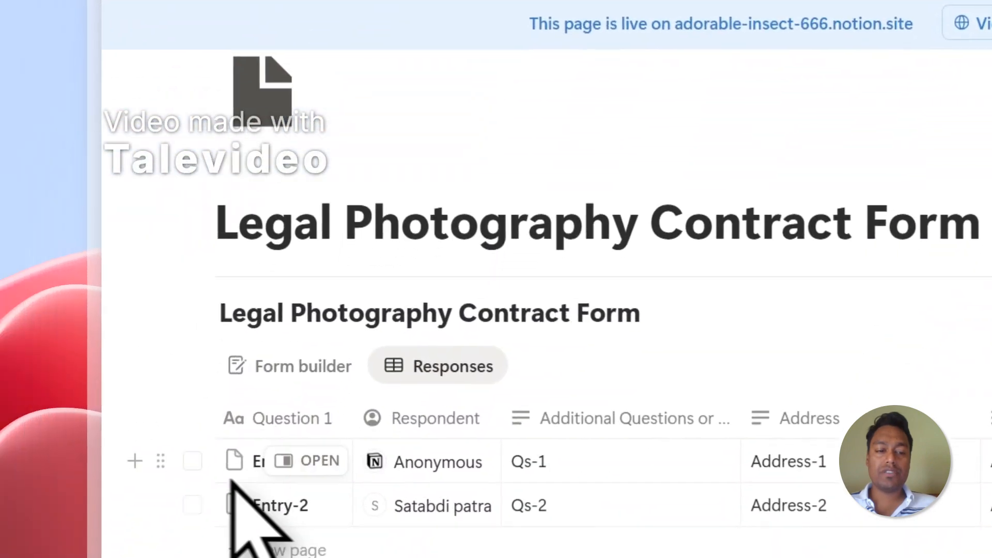
Select the Entry-1 and Entry-2 responses, then deselect both again
{"action": "left_click", "coordinate": [203, 420]}
{"action": "left_click", "coordinate": [203, 463]}
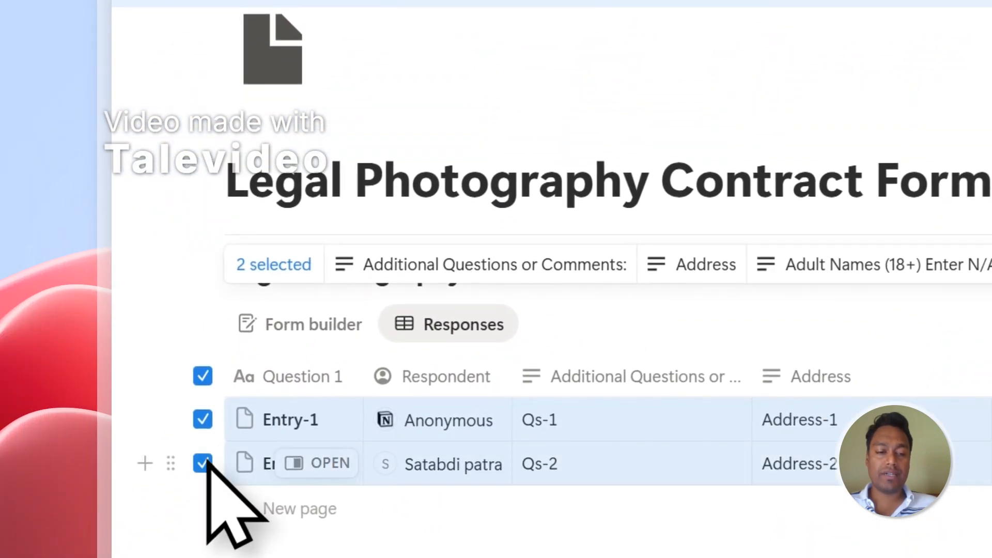
{"action": "left_click", "coordinate": [203, 420]}
{"action": "left_click", "coordinate": [203, 463]}
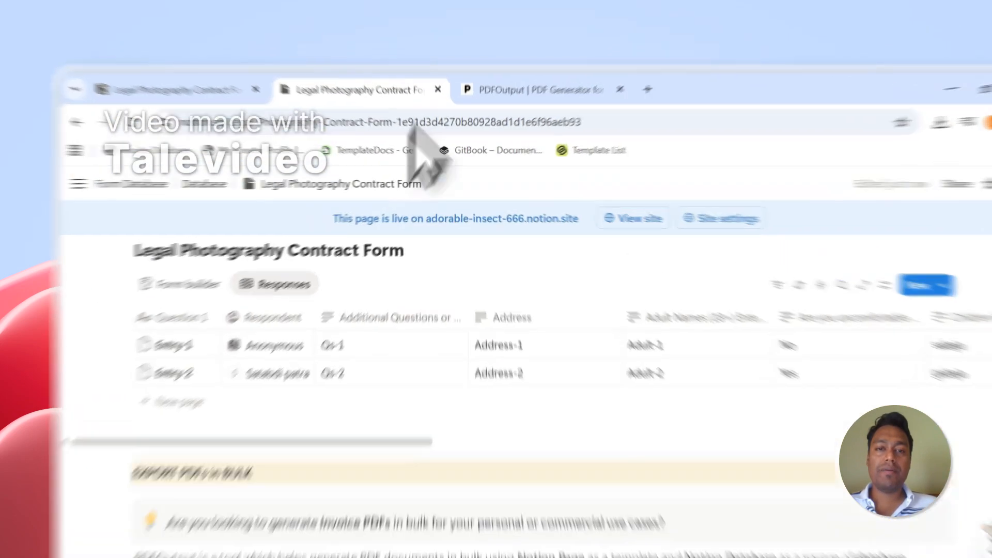
Bring up the PDFOutput homepage and highlight 'Notion Database' and 'Google Docs' in its headline
{"action": "left_click", "coordinate": [489, 76]}
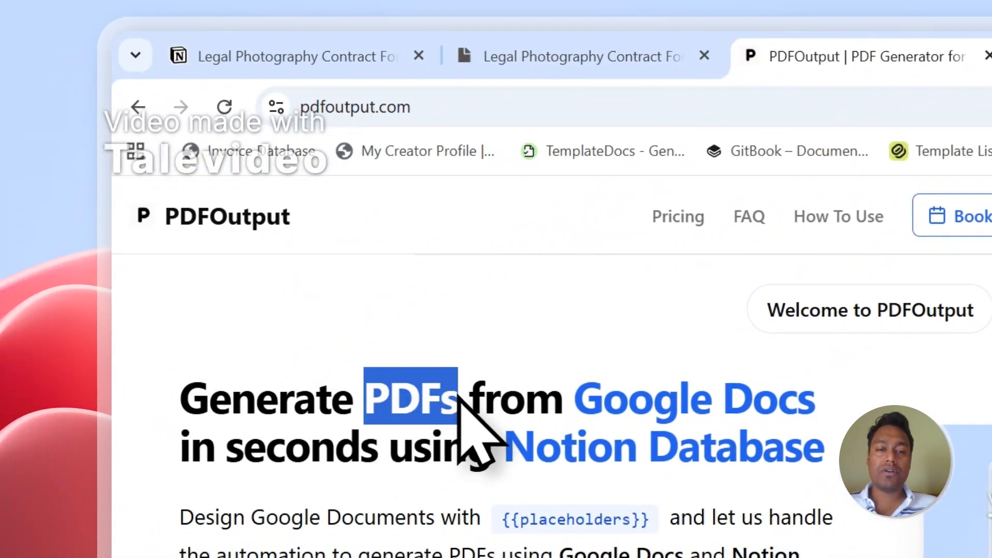
{"action": "left_click_drag", "start_coordinate": [506, 445], "coordinate": [822, 446]}
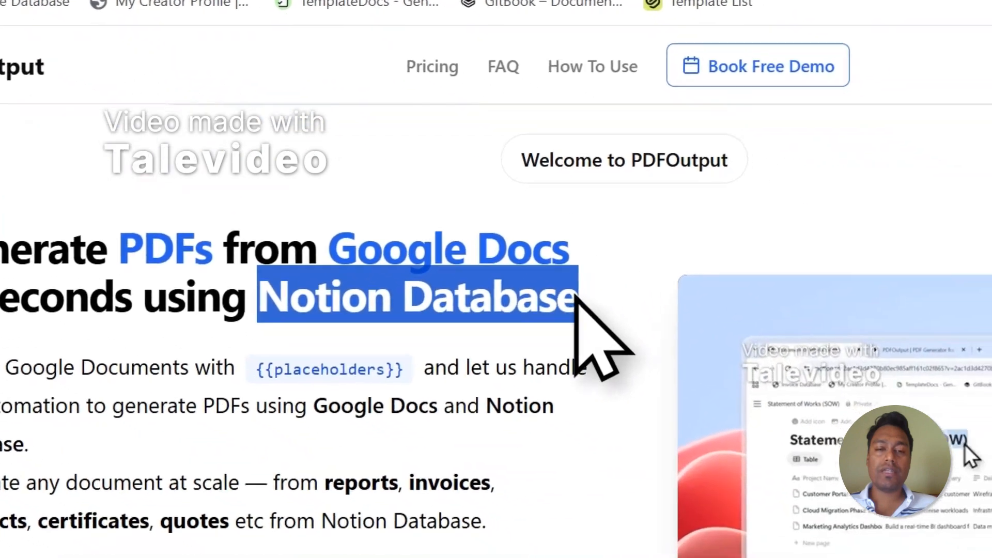
{"action": "left_click", "coordinate": [820, 399]}
{"action": "left_click_drag", "start_coordinate": [308, 235], "coordinate": [547, 238]}
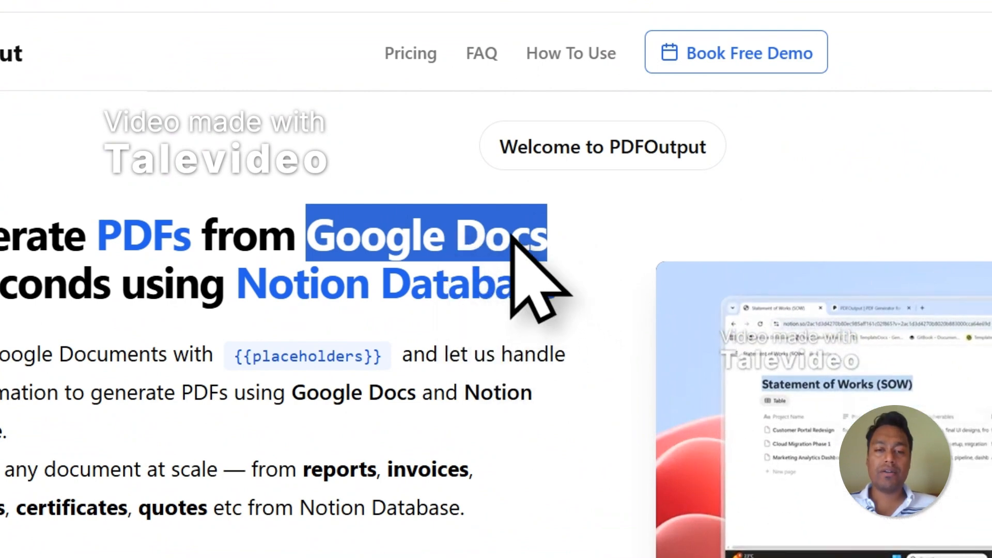
{"action": "left_click", "coordinate": [425, 299]}
{"action": "left_click", "coordinate": [454, 60]}
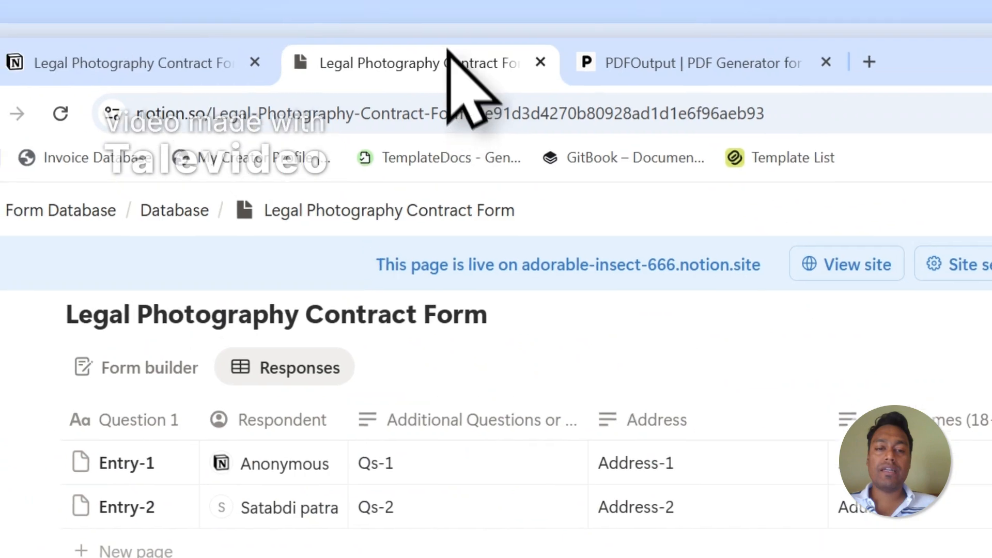
{"action": "scroll", "coordinate": [465, 327], "scroll_direction": "up", "scroll_amount": 5}
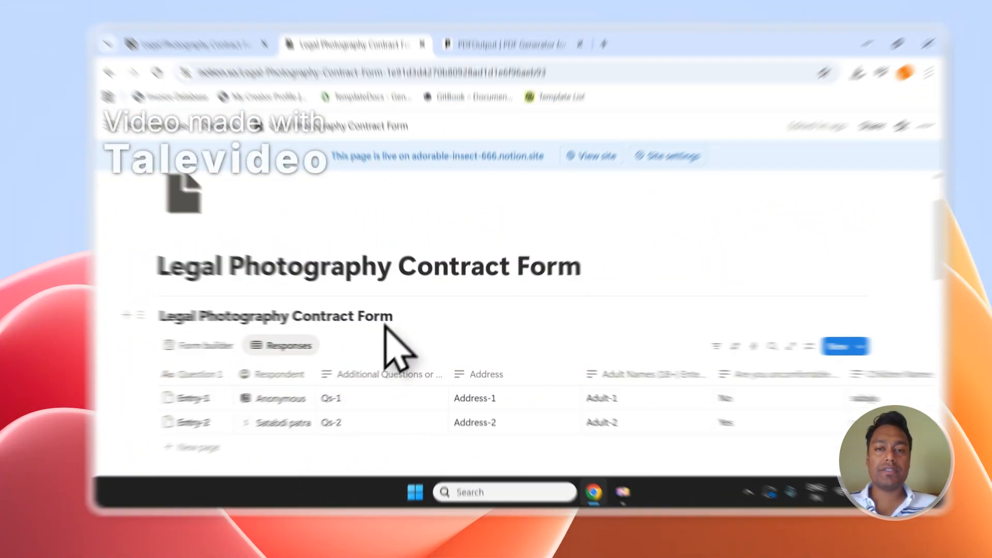
{"action": "left_click", "coordinate": [521, 76]}
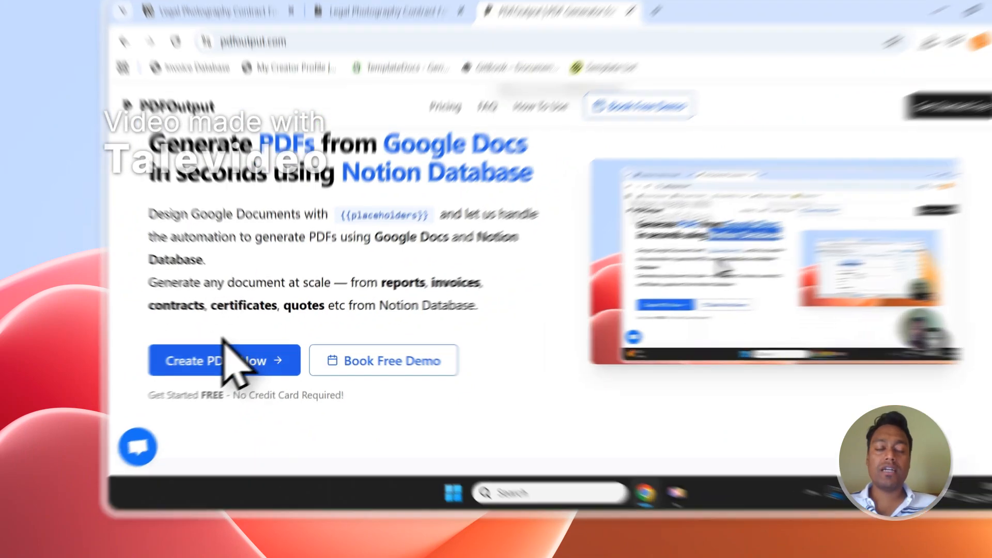
Sign in to PDFOutput via Create PDFs Now with a Google account and confirm consent
{"action": "left_click", "coordinate": [248, 368]}
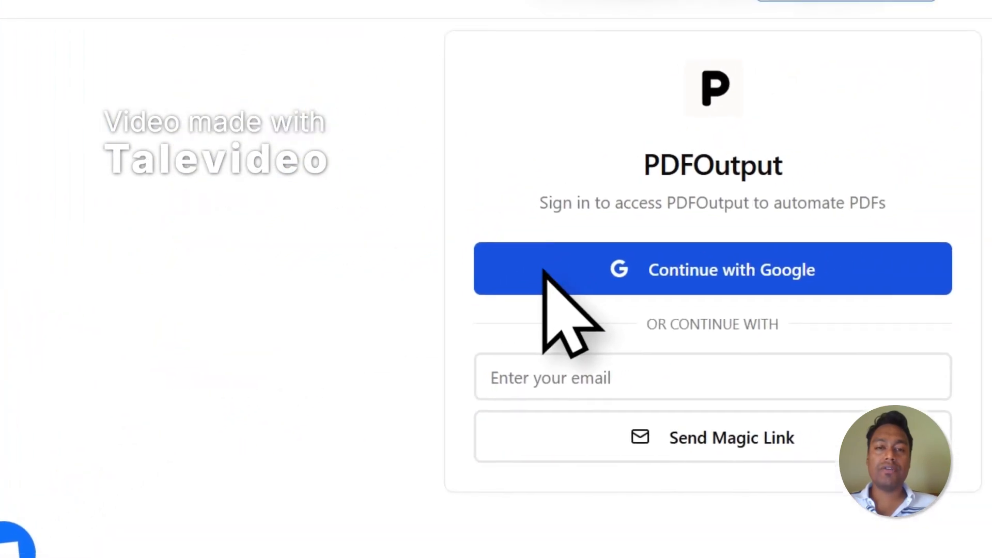
{"action": "left_click", "coordinate": [544, 271]}
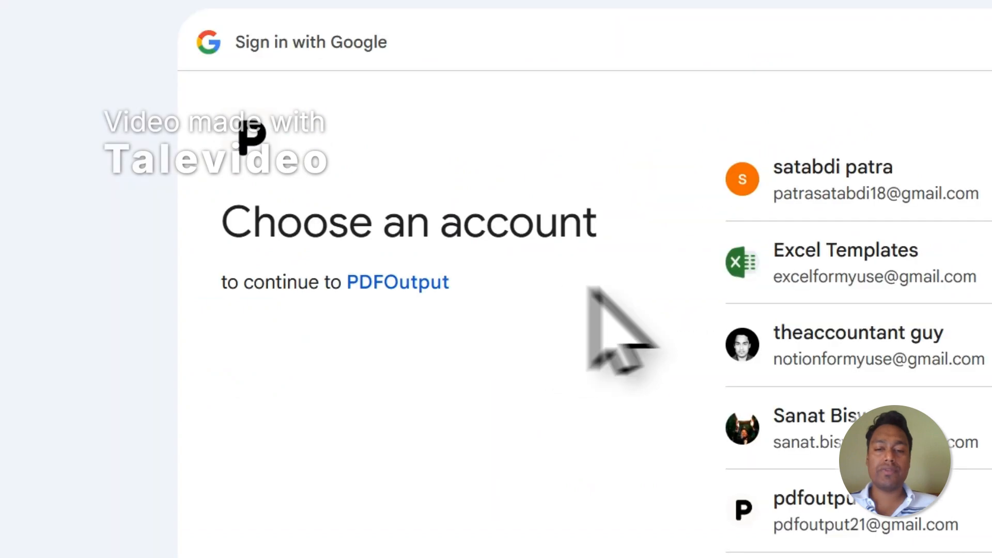
{"action": "left_click", "coordinate": [873, 345]}
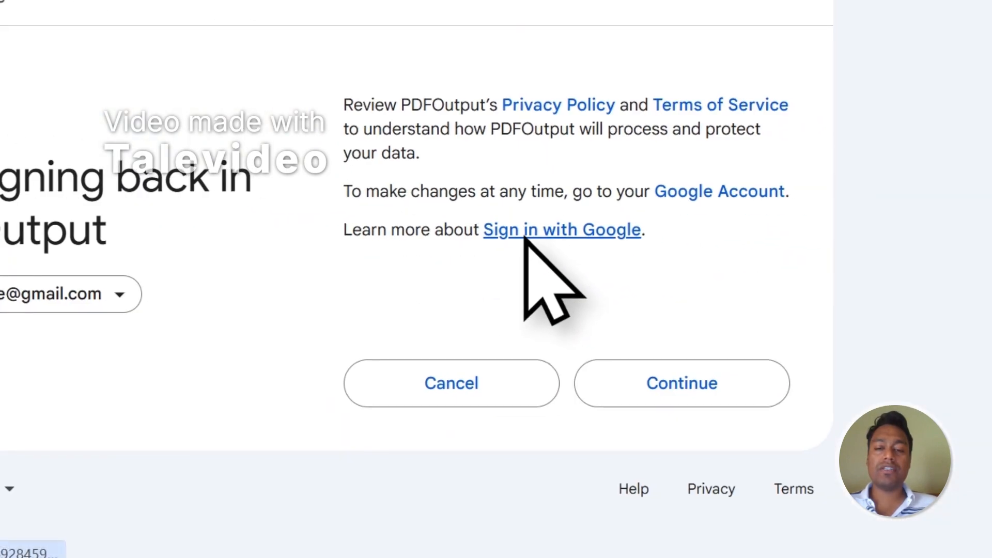
{"action": "left_click", "coordinate": [660, 387]}
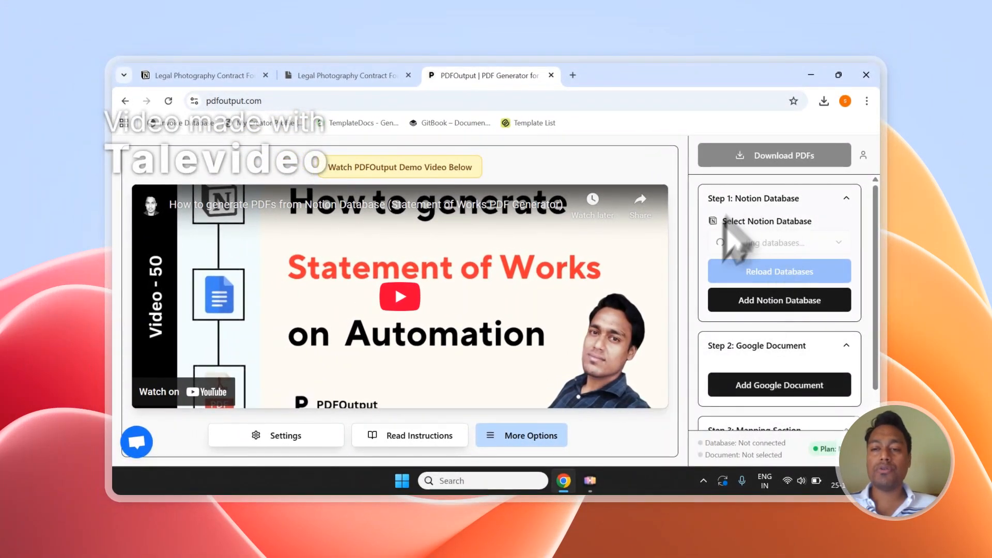
Select the contract form's title, then start adding a Notion database from PDFOutput's Step 1
{"action": "left_click", "coordinate": [385, 75]}
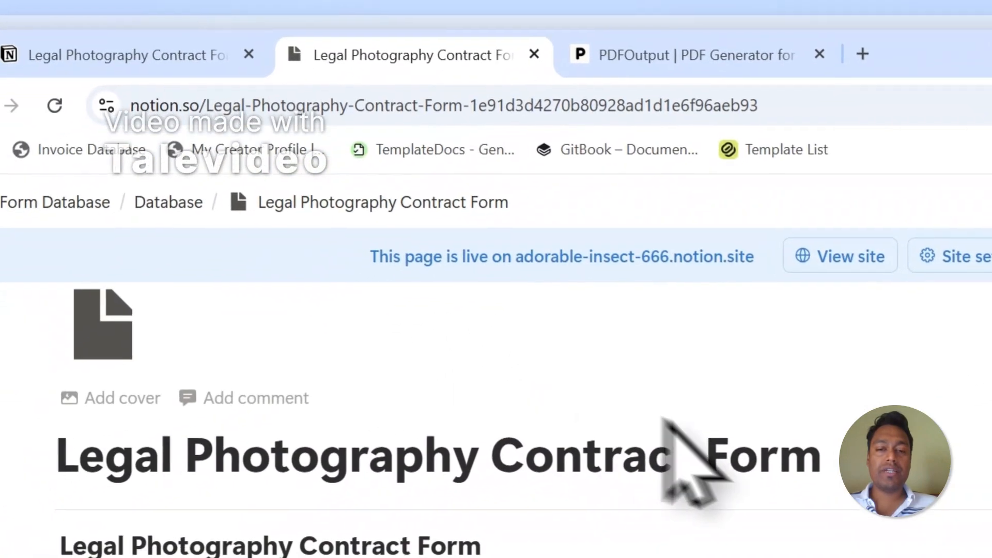
{"action": "left_click_drag", "start_coordinate": [846, 503], "coordinate": [48, 441]}
{"action": "left_click", "coordinate": [734, 89]}
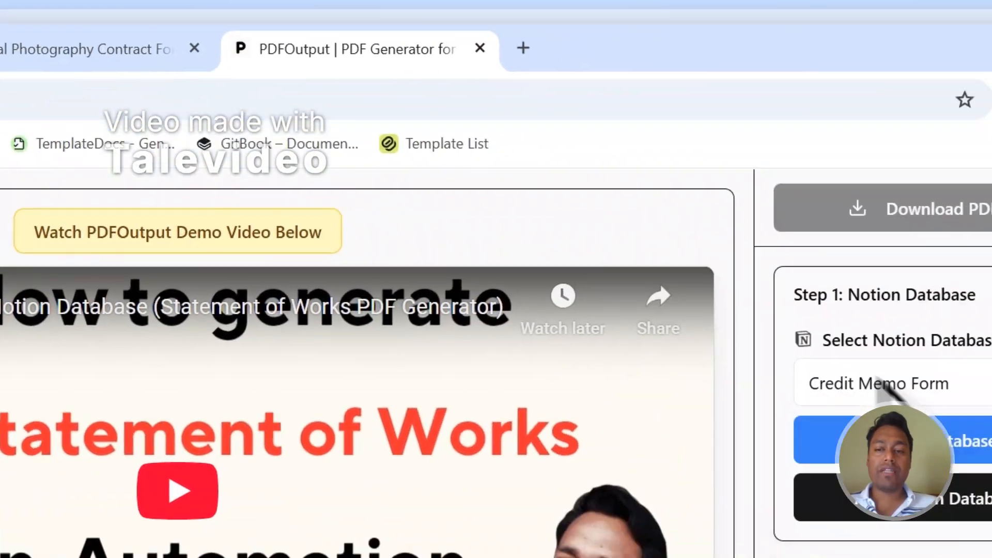
{"action": "scroll", "coordinate": [672, 320], "scroll_direction": "down", "scroll_amount": 3}
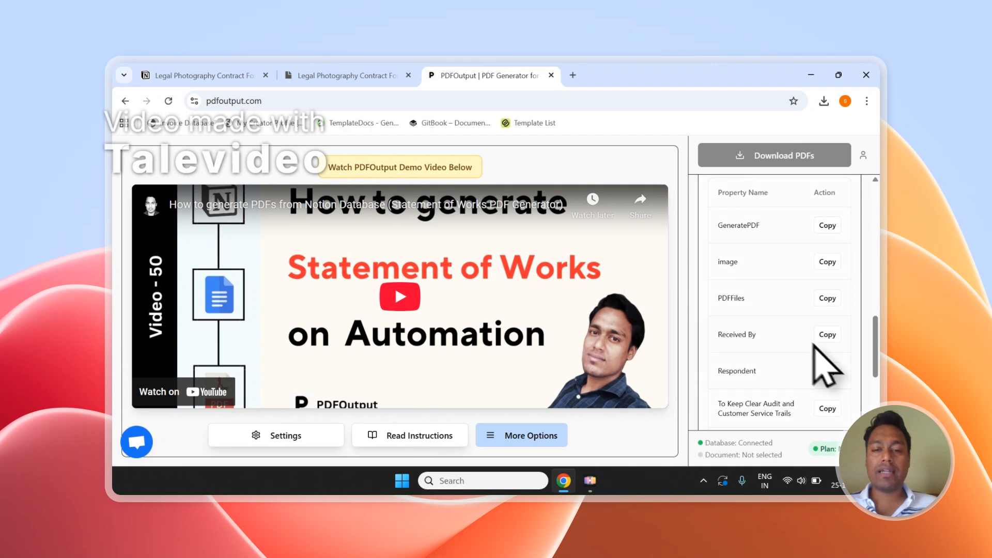
{"action": "scroll", "coordinate": [870, 318], "scroll_direction": "up", "scroll_amount": 10}
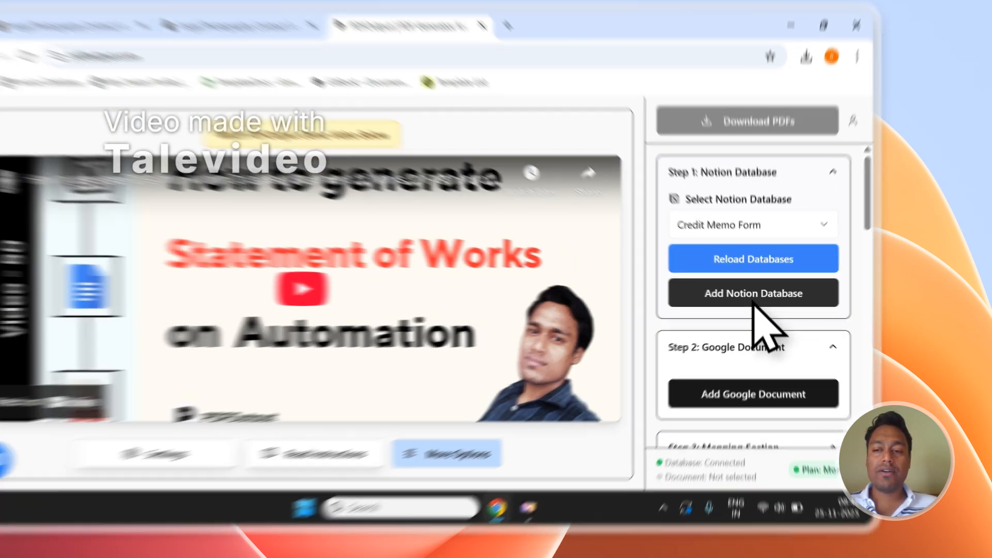
{"action": "left_click", "coordinate": [780, 299]}
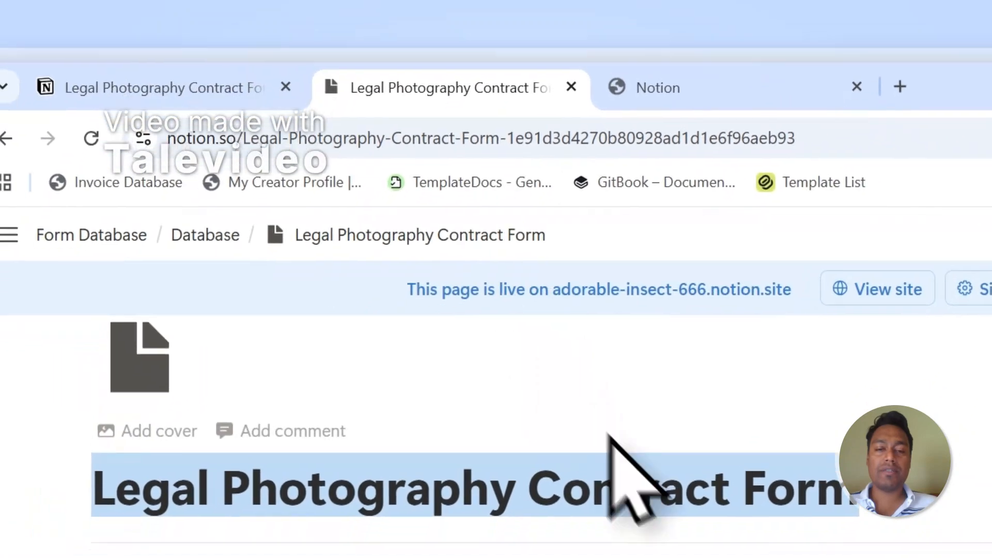
Copy the Legal Photography Contract Form page title
{"action": "left_click", "coordinate": [646, 483]}
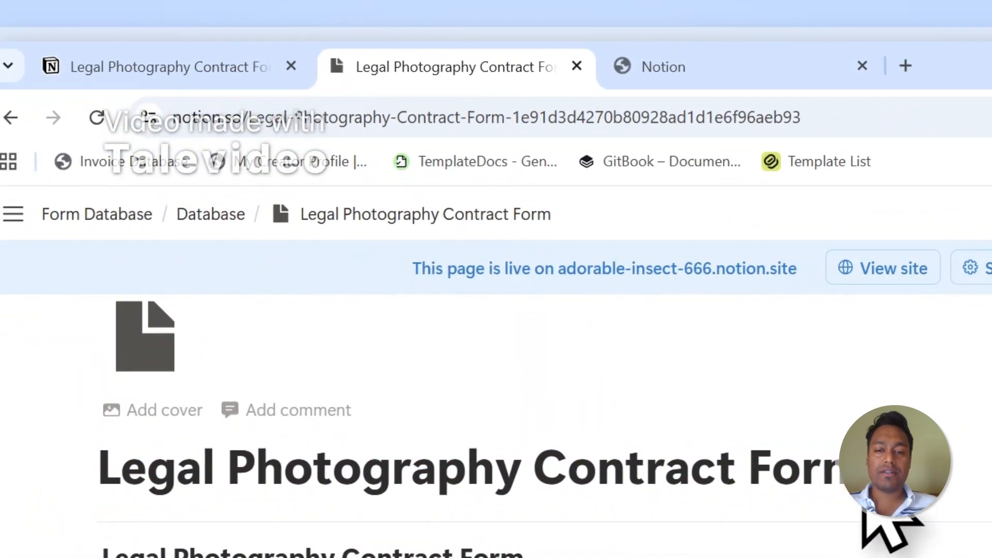
{"action": "left_click_drag", "start_coordinate": [862, 514], "coordinate": [83, 472]}
{"action": "right_click", "coordinate": [278, 469]}
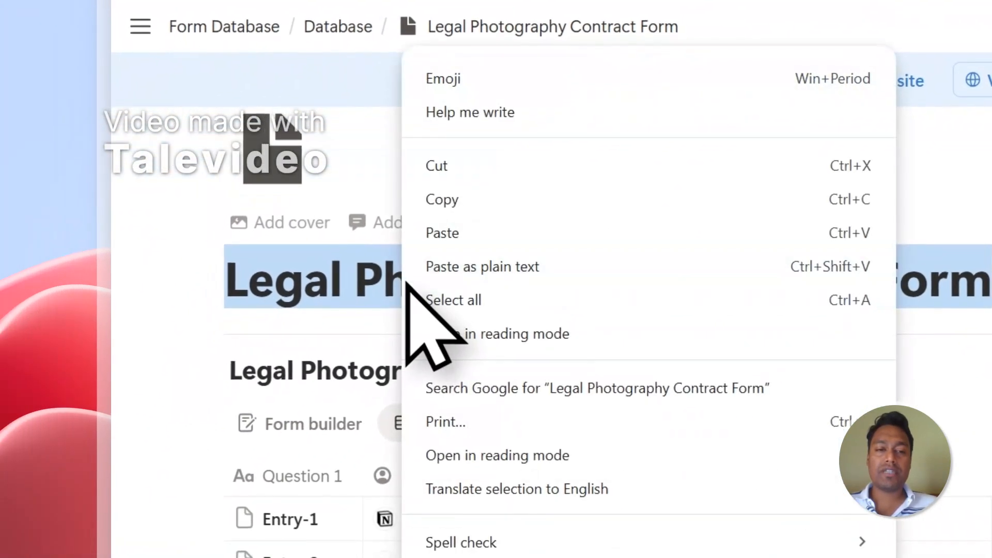
{"action": "left_click", "coordinate": [458, 207]}
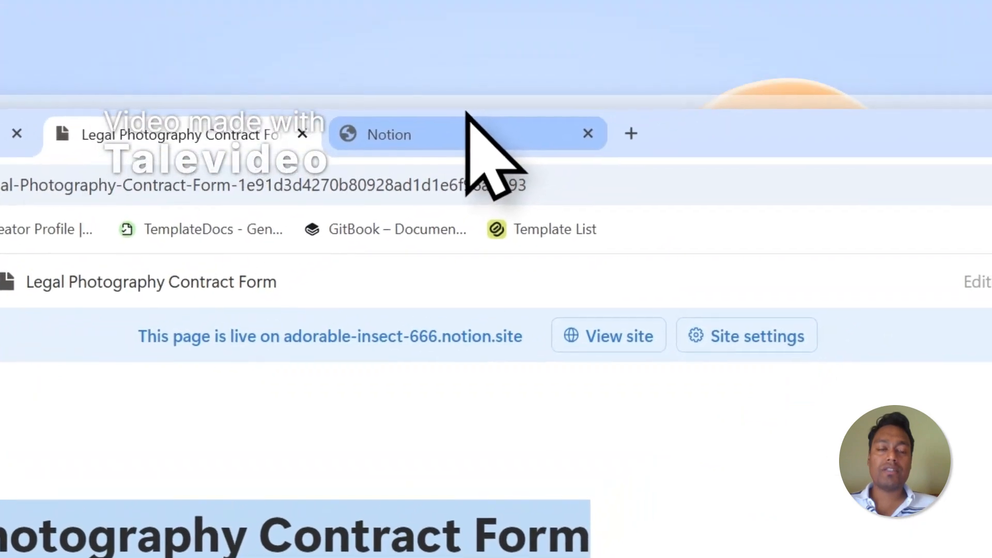
In Notion's Select pages, search the pasted title and pick Legal Photography Contract Form
{"action": "left_click", "coordinate": [464, 118]}
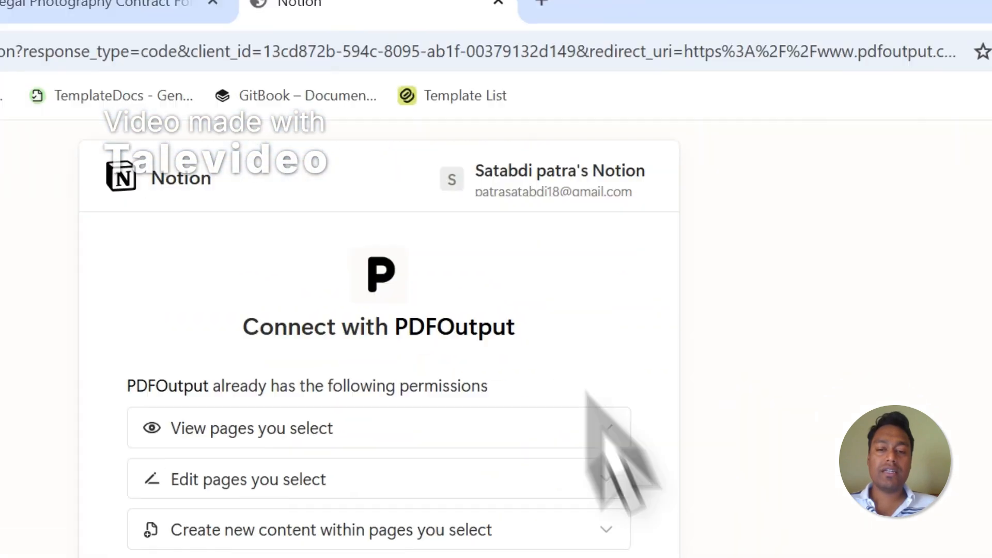
{"action": "left_click", "coordinate": [395, 360]}
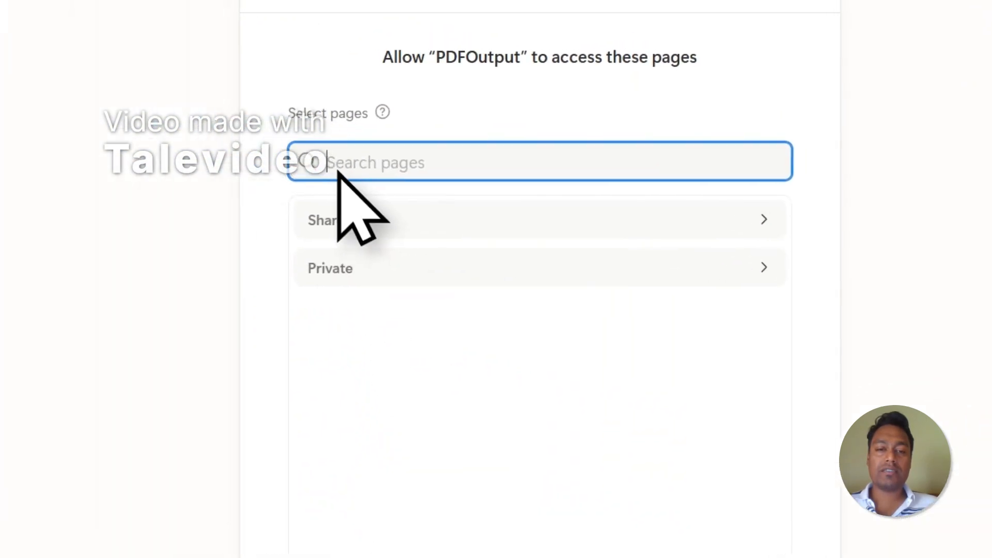
{"action": "right_click", "coordinate": [53, 71]}
{"action": "left_click", "coordinate": [119, 205]}
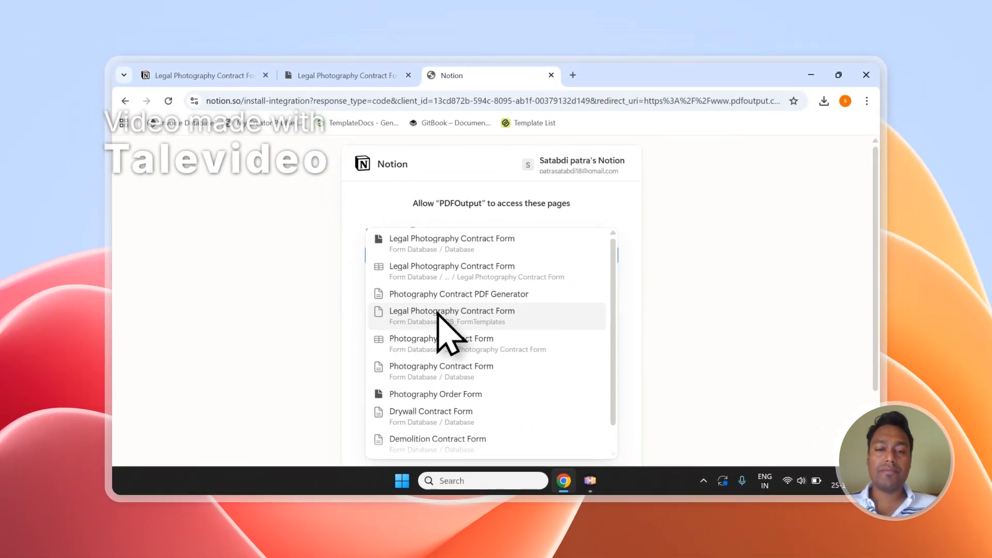
{"action": "left_click", "coordinate": [506, 247]}
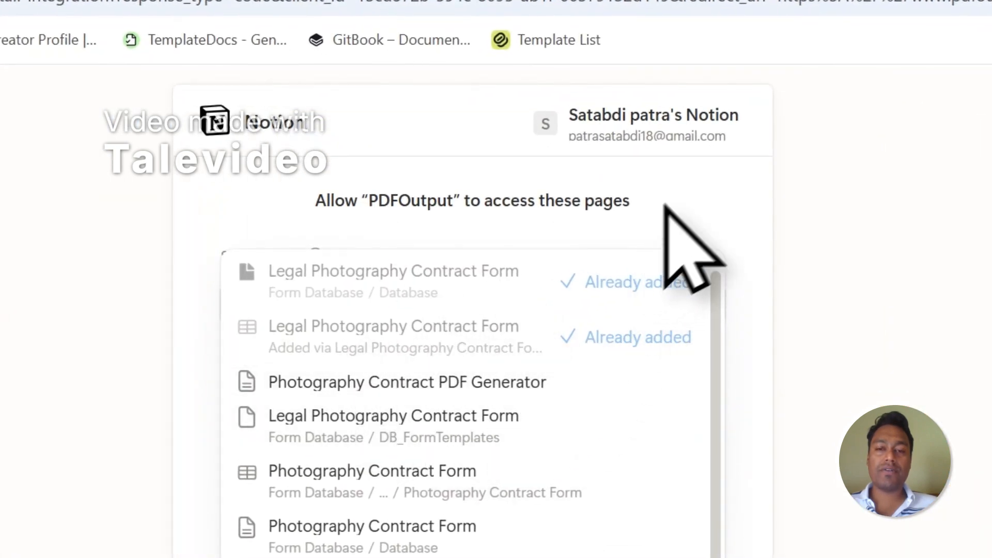
{"action": "left_click", "coordinate": [683, 195]}
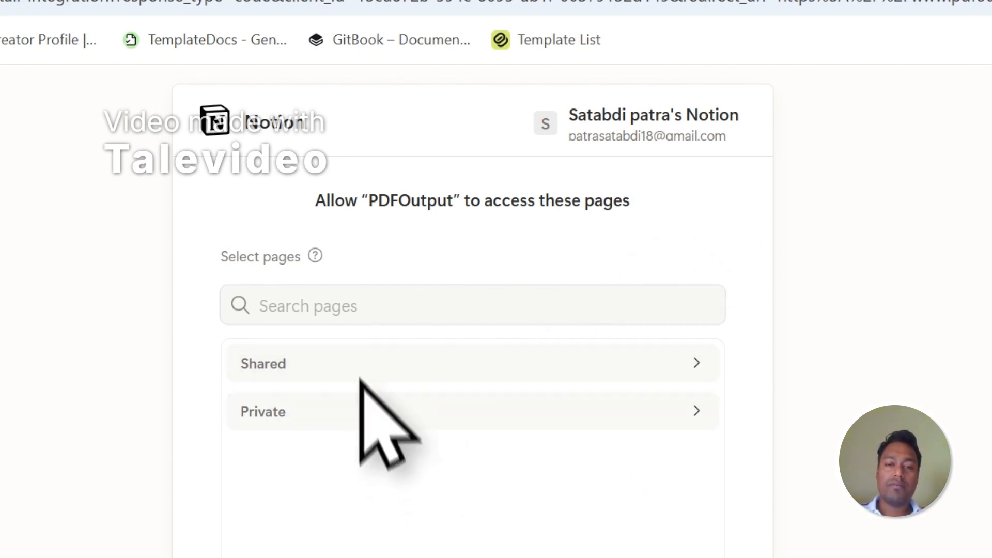
Review the manually selected pages, including Legal Photography Contract Form, then return to the form page
{"action": "left_click", "coordinate": [350, 421]}
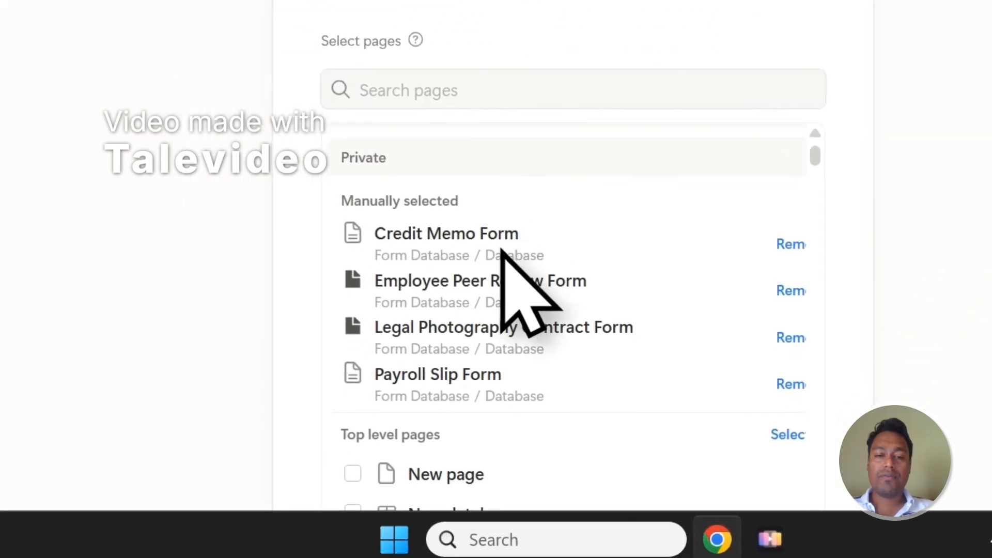
{"action": "scroll", "coordinate": [496, 240], "scroll_direction": "down", "scroll_amount": 2}
{"action": "scroll", "coordinate": [499, 212], "scroll_direction": "up", "scroll_amount": 3}
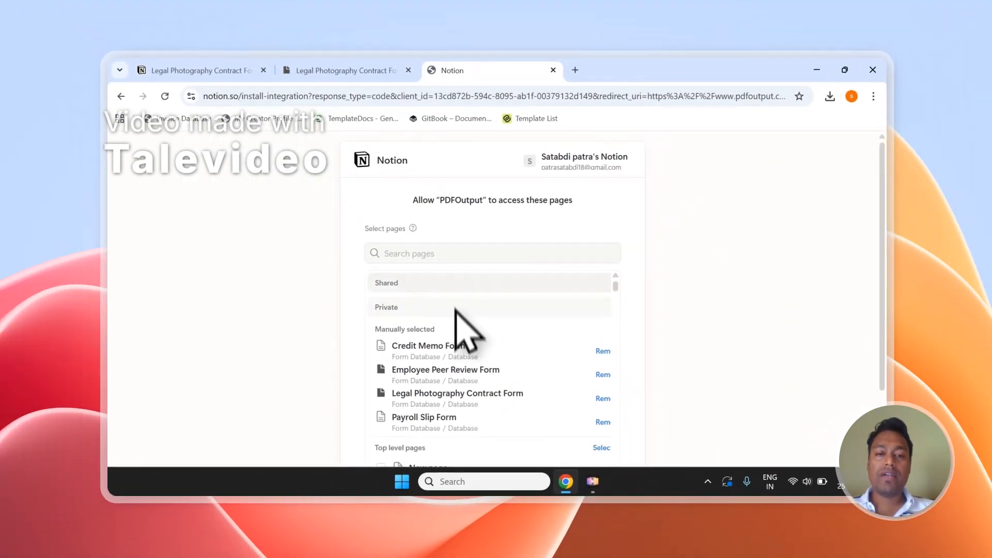
{"action": "left_click", "coordinate": [440, 258]}
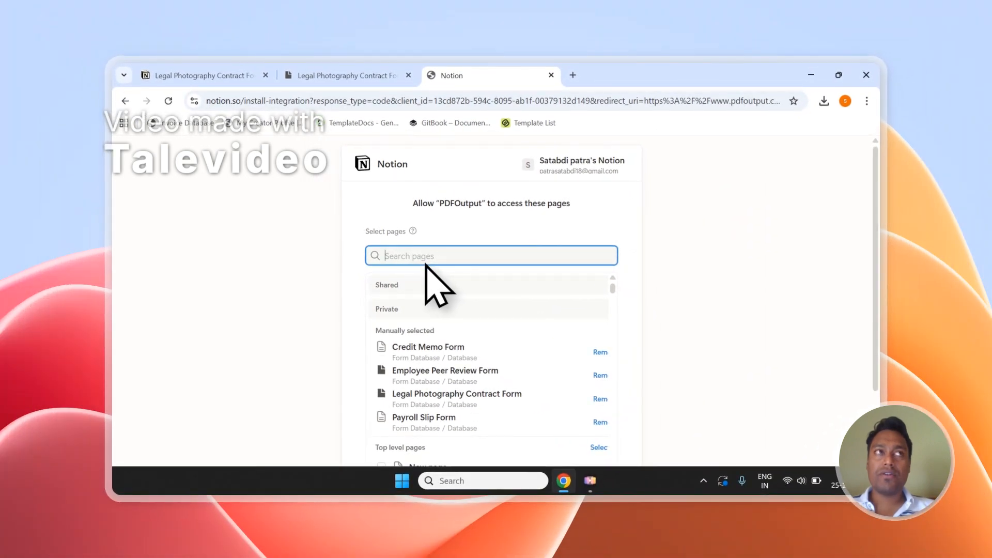
{"action": "scroll", "coordinate": [447, 270], "scroll_direction": "down", "scroll_amount": 2}
{"action": "scroll", "coordinate": [453, 273], "scroll_direction": "down", "scroll_amount": 2}
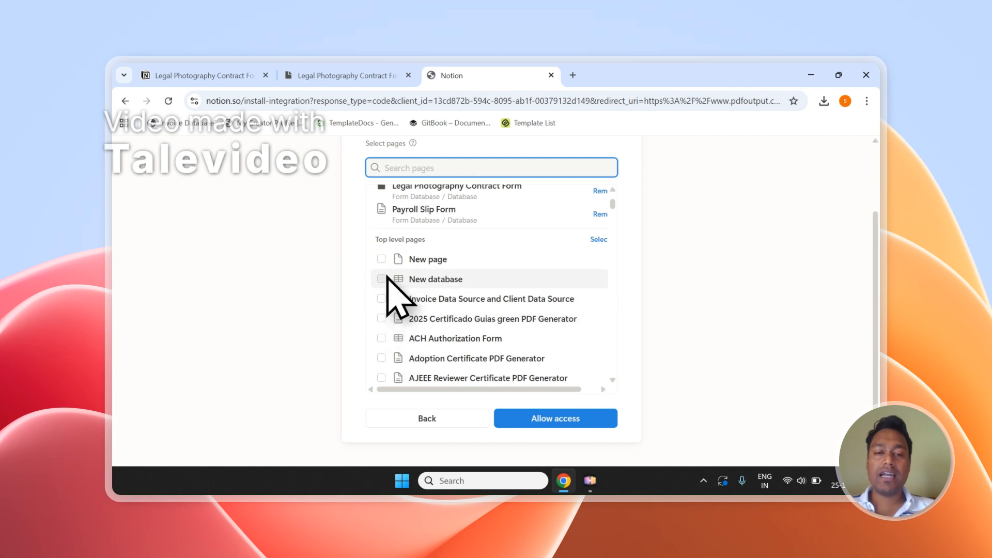
{"action": "scroll", "coordinate": [472, 289], "scroll_direction": "up", "scroll_amount": 2}
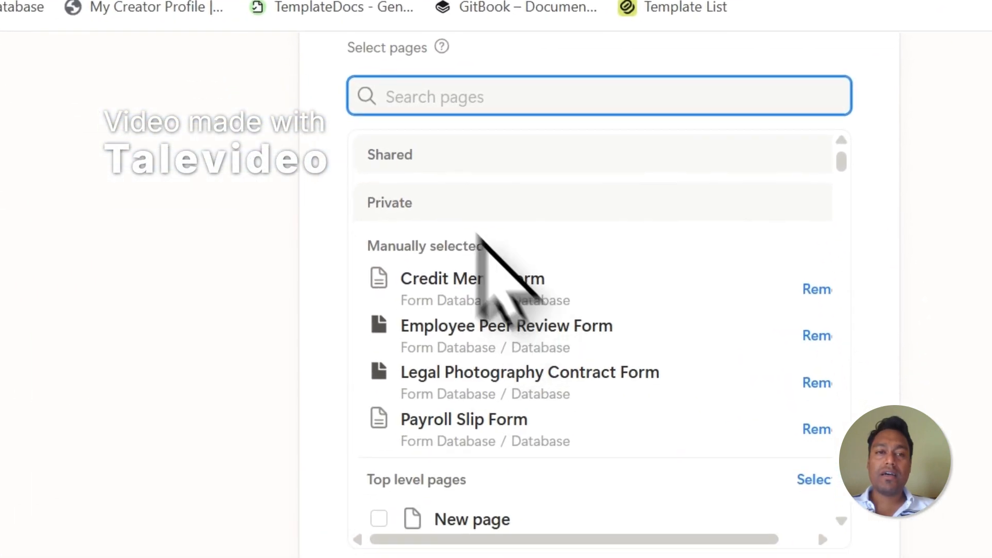
{"action": "left_click", "coordinate": [359, 104]}
{"action": "left_click", "coordinate": [214, 523]}
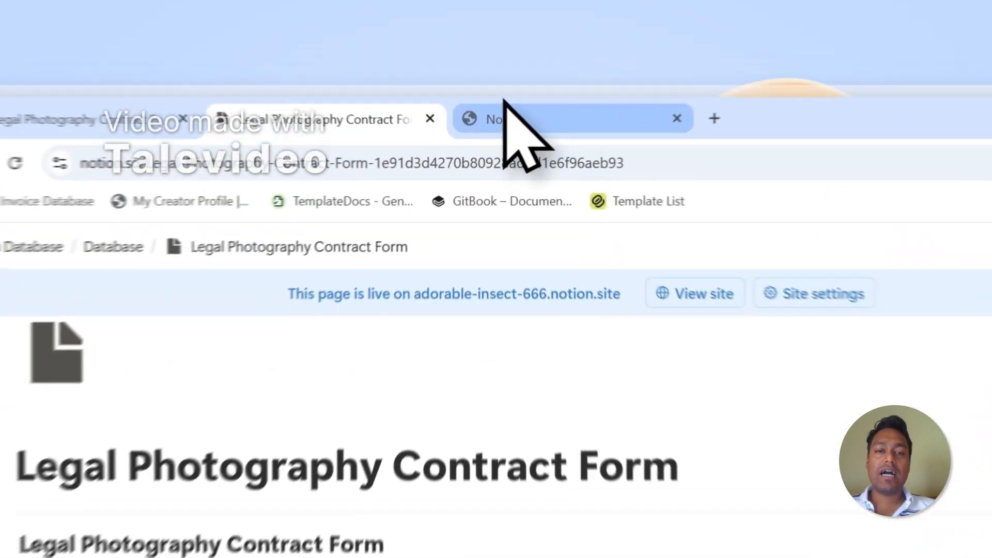
{"action": "left_click", "coordinate": [457, 76]}
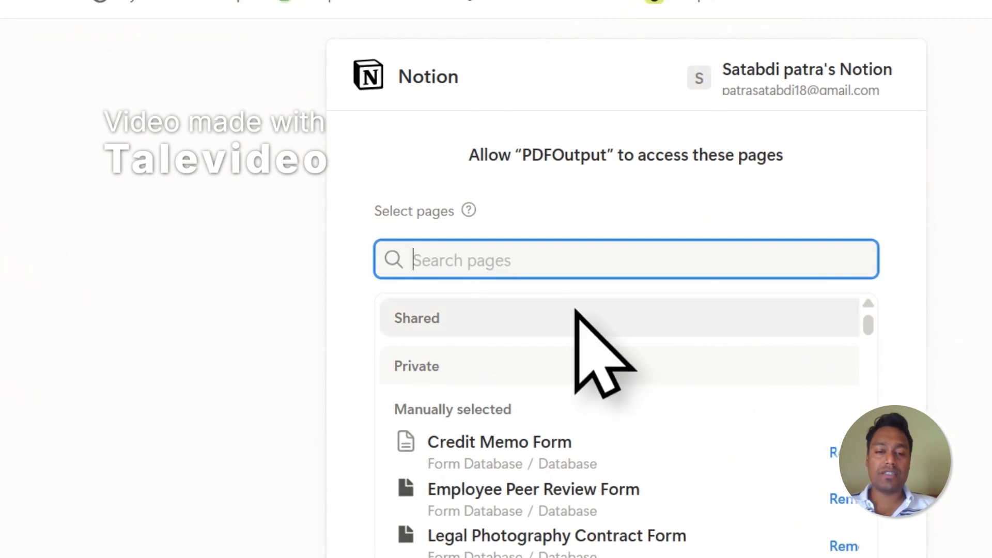
{"action": "left_click", "coordinate": [434, 16]}
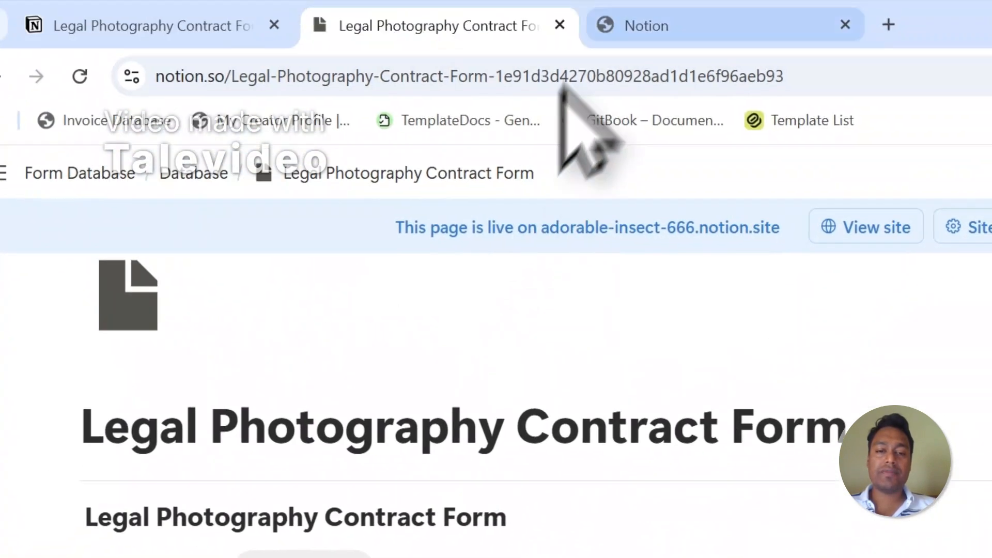
{"action": "left_click", "coordinate": [622, 24]}
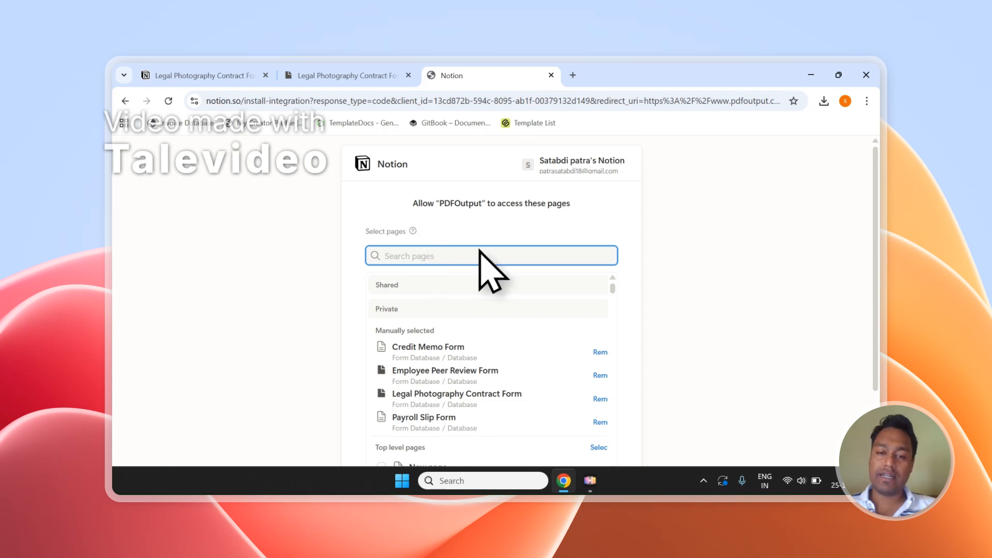
{"action": "scroll", "coordinate": [479, 250], "scroll_direction": "down", "scroll_amount": 5}
{"action": "scroll", "coordinate": [591, 309], "scroll_direction": "down", "scroll_amount": 5}
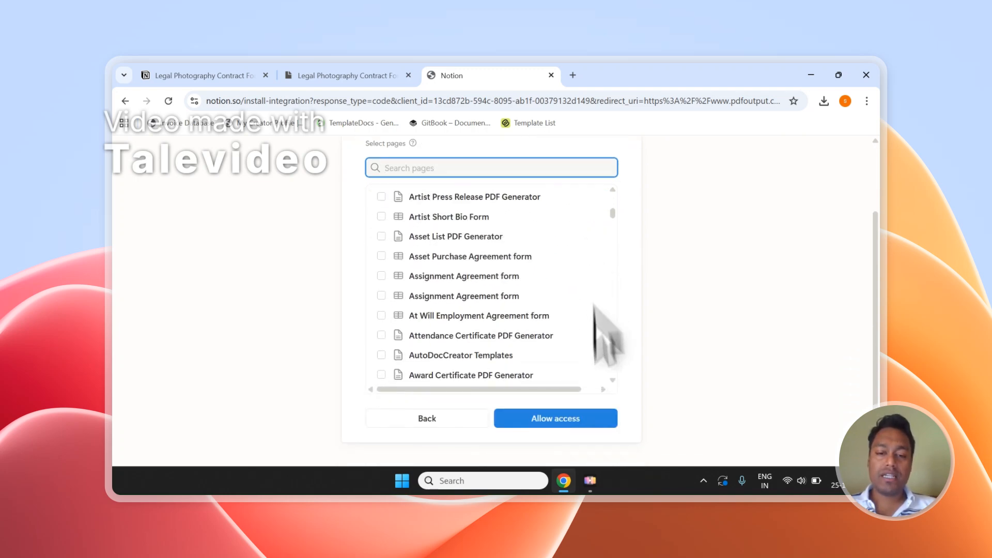
Allow PDFOutput access to the selected Notion pages and return to the PDFOutput generator
{"action": "left_click", "coordinate": [535, 420]}
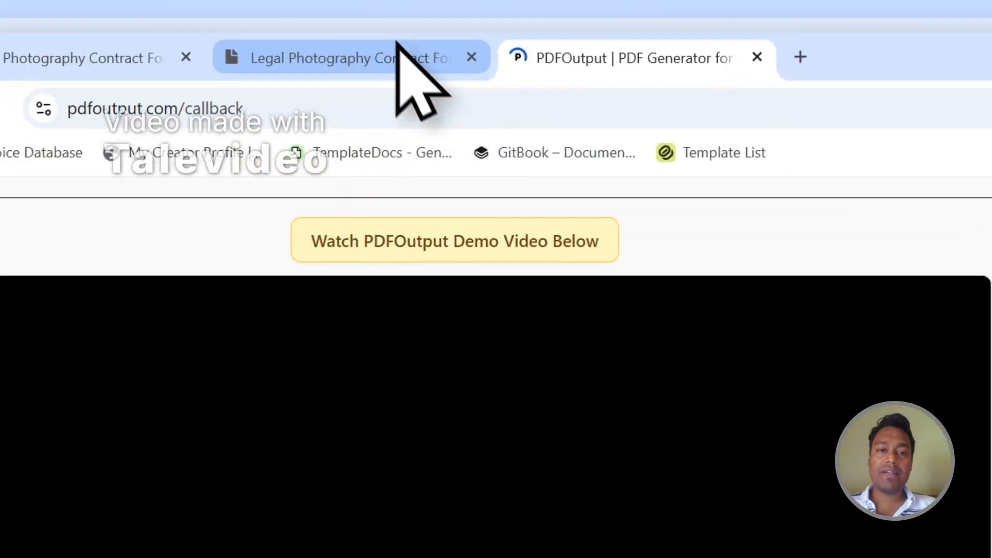
{"action": "left_click", "coordinate": [403, 52]}
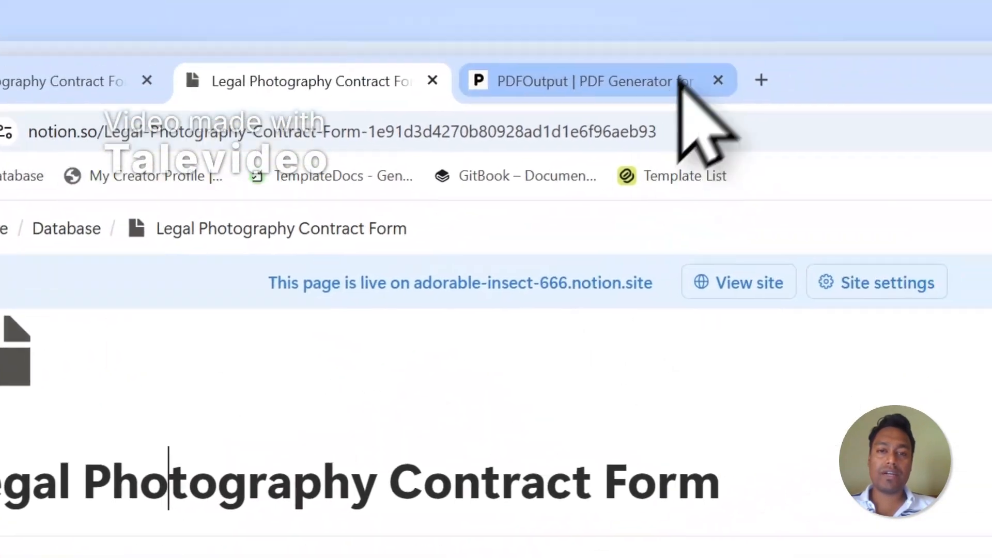
{"action": "left_click", "coordinate": [904, 3]}
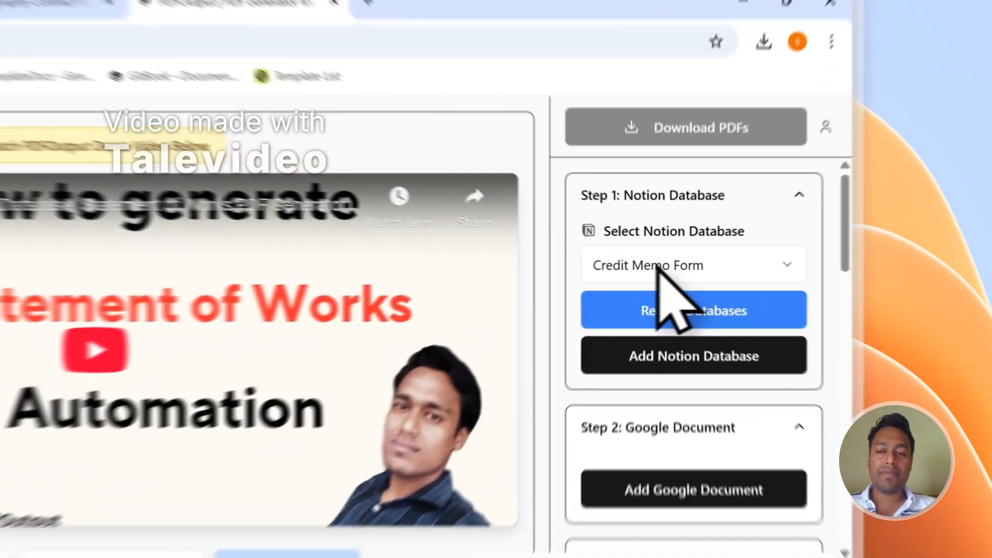
Choose Legal Photography Contract Form in Select Notion Database, loading its 2 records and properties
{"action": "left_click", "coordinate": [751, 243]}
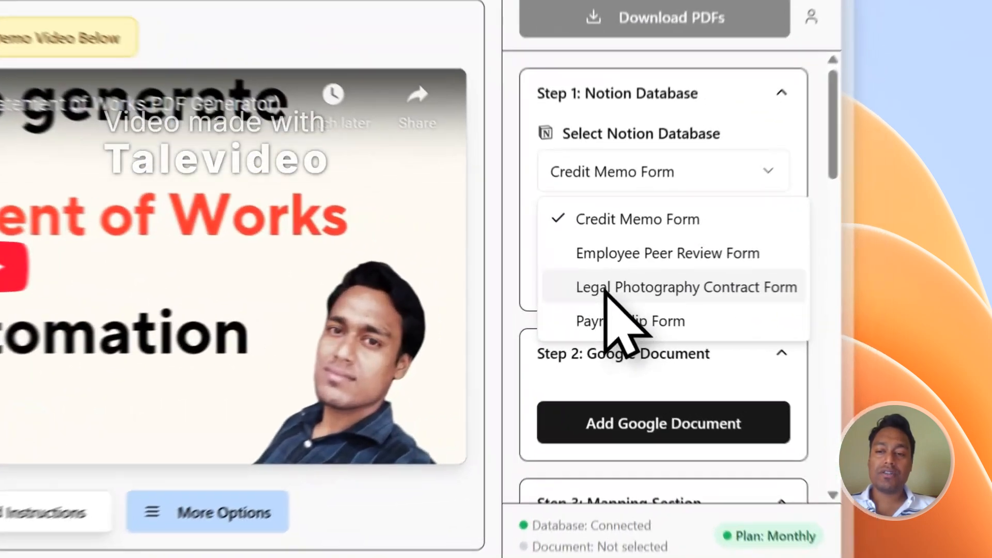
{"action": "left_click", "coordinate": [746, 308]}
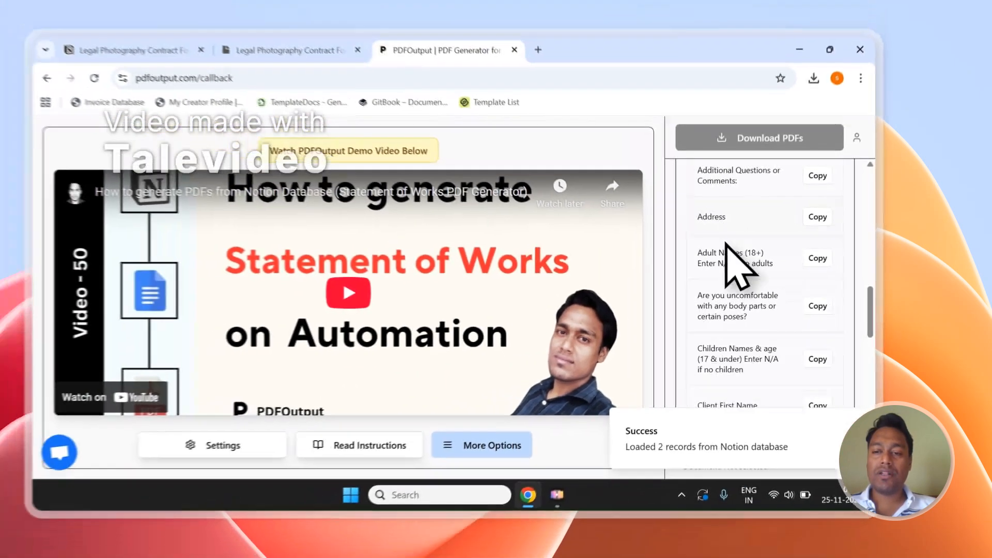
{"action": "scroll", "coordinate": [578, 235], "scroll_direction": "down", "scroll_amount": 10}
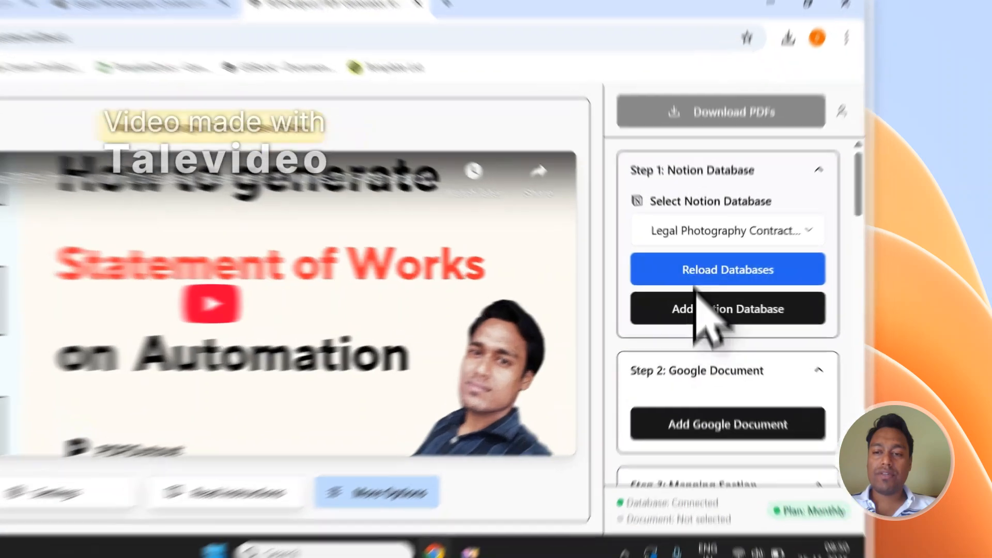
{"action": "left_click", "coordinate": [793, 239]}
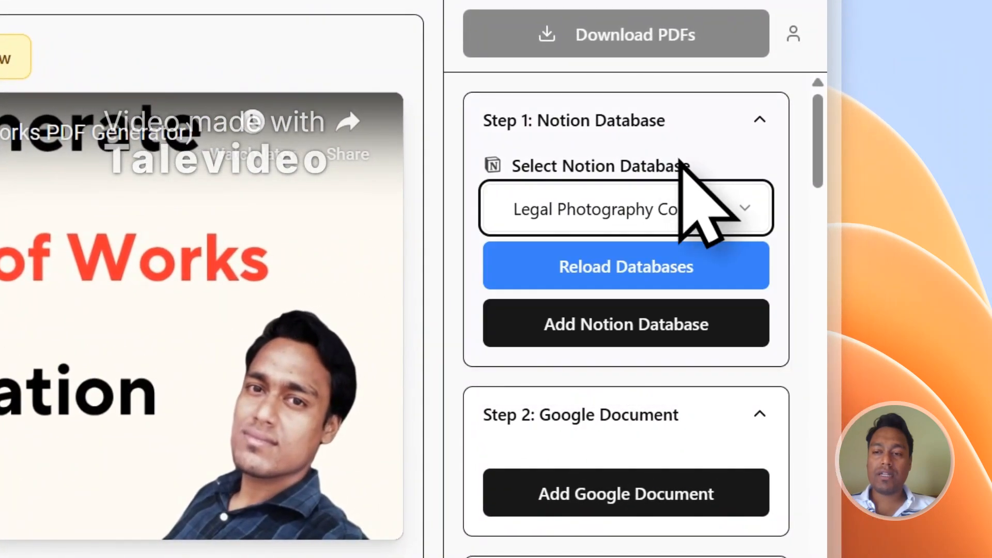
{"action": "scroll", "coordinate": [639, 375], "scroll_direction": "down", "scroll_amount": 7}
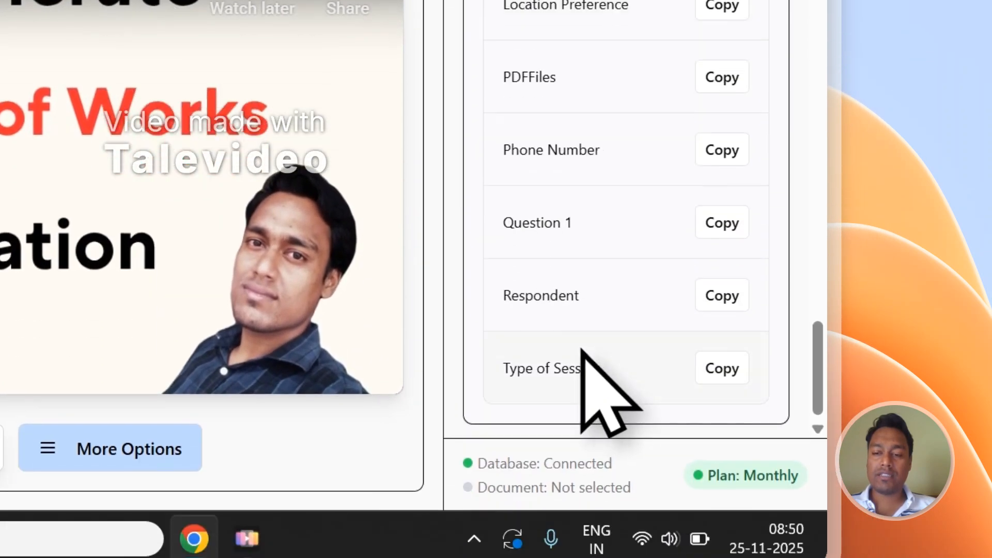
{"action": "scroll", "coordinate": [583, 490], "scroll_direction": "up", "scroll_amount": 9}
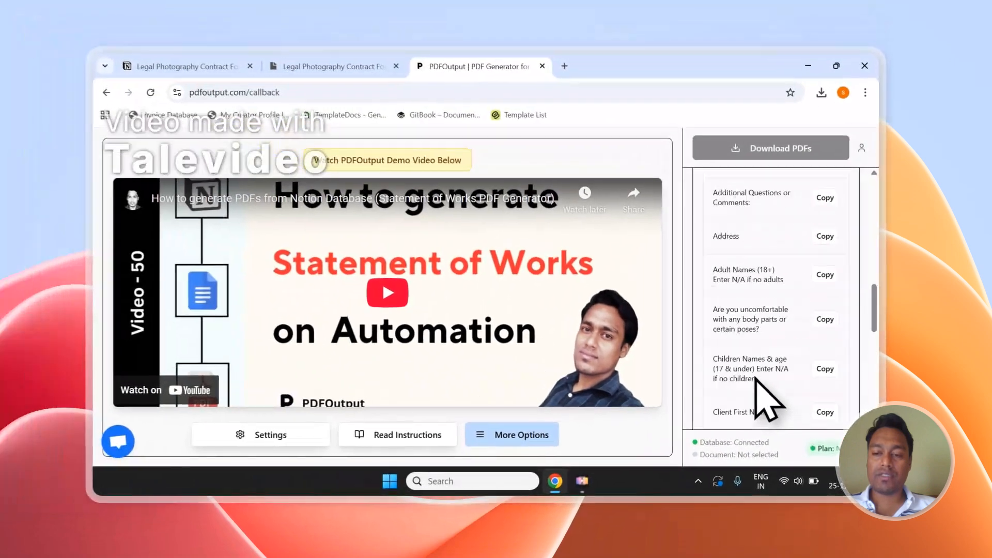
{"action": "scroll", "coordinate": [755, 382], "scroll_direction": "up", "scroll_amount": 6}
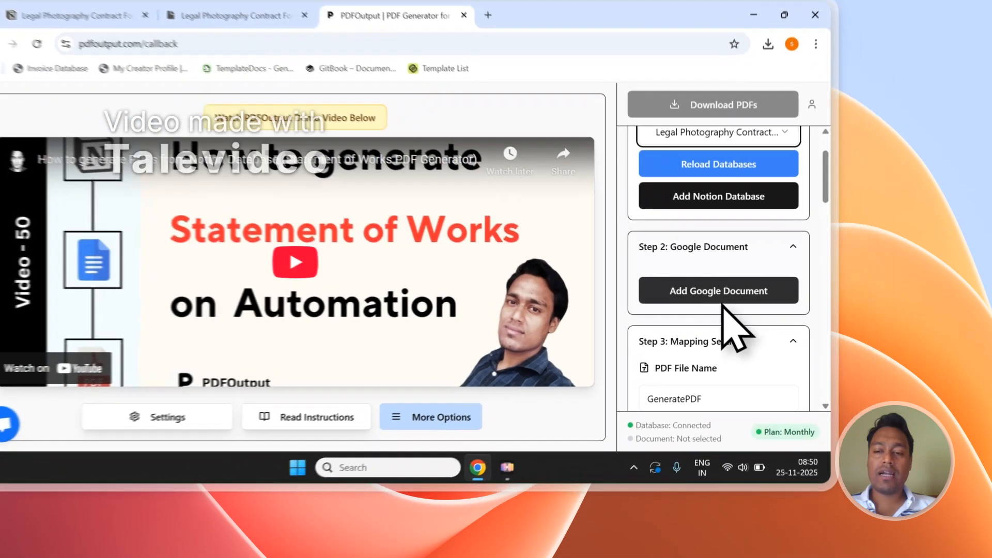
Add a Google Document template, cancelling the existing-file picker and creating a demo document instead
{"action": "left_click", "coordinate": [806, 324]}
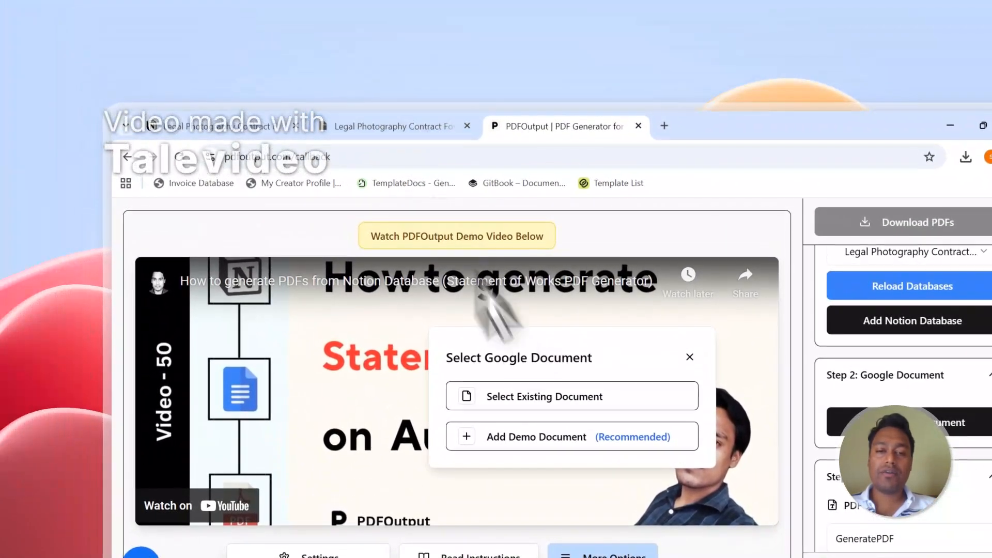
{"action": "left_click", "coordinate": [413, 127]}
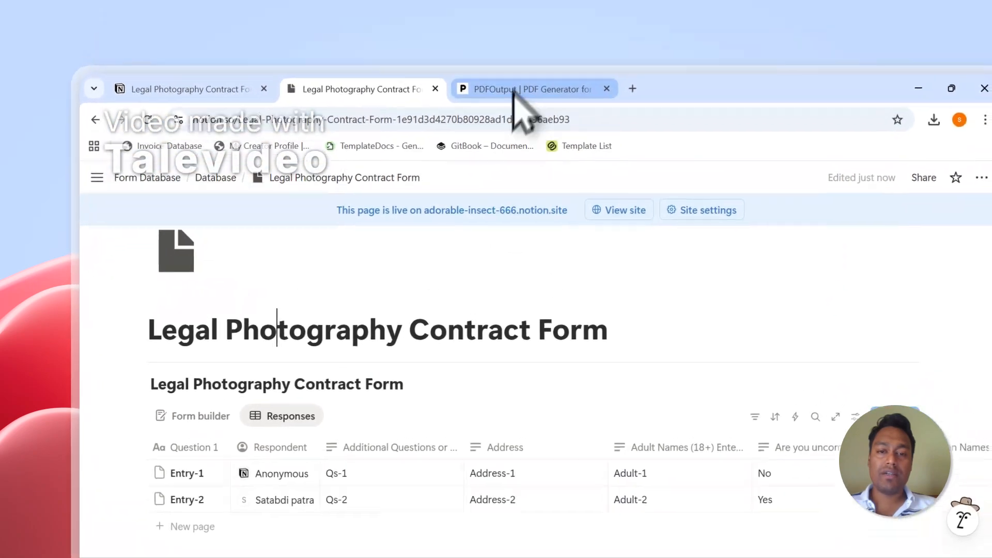
{"action": "left_click", "coordinate": [542, 126]}
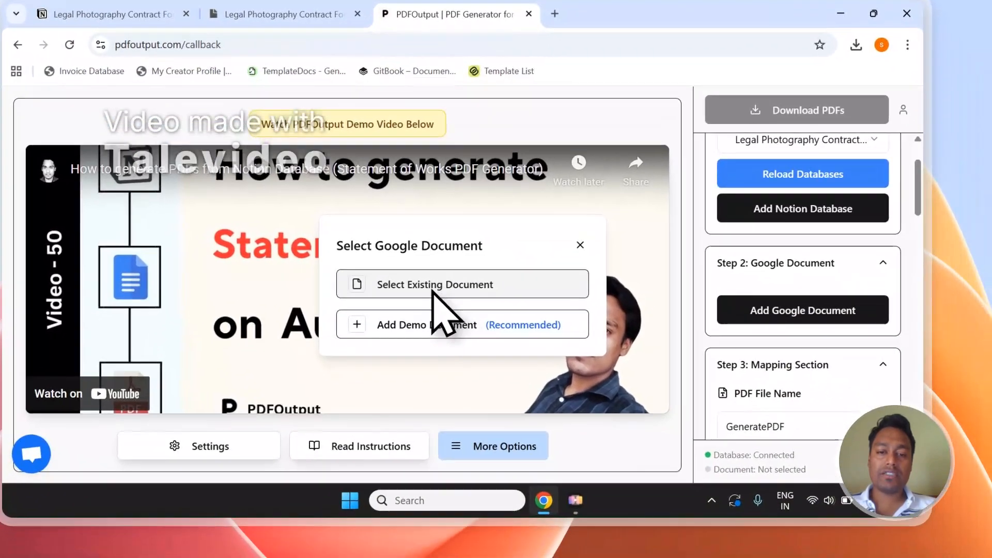
{"action": "left_click", "coordinate": [478, 344]}
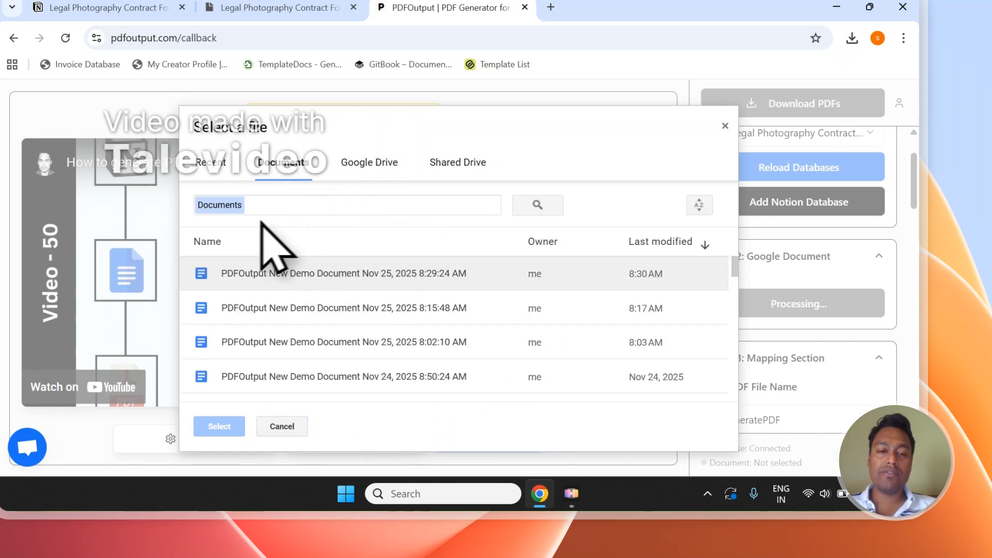
{"action": "left_click", "coordinate": [725, 127]}
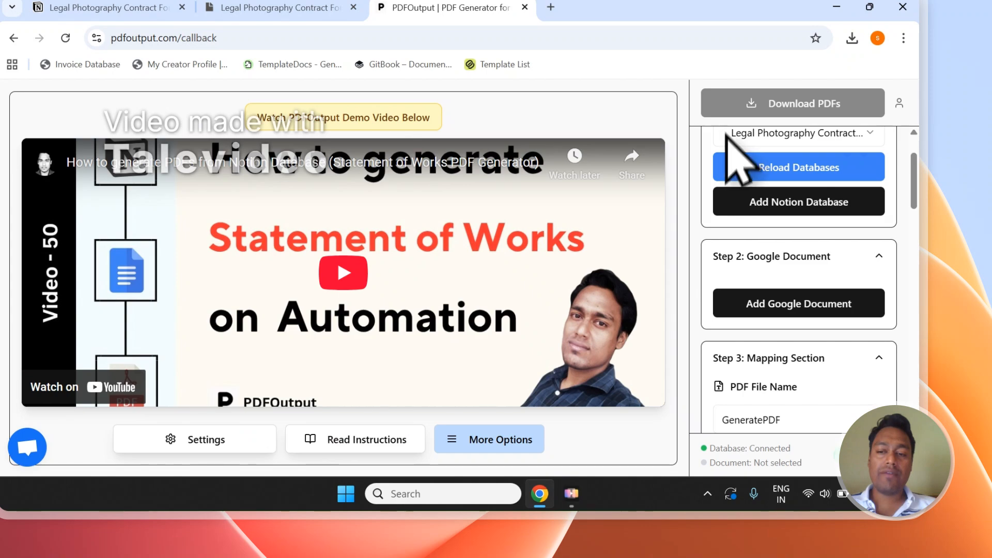
{"action": "left_click", "coordinate": [436, 321]}
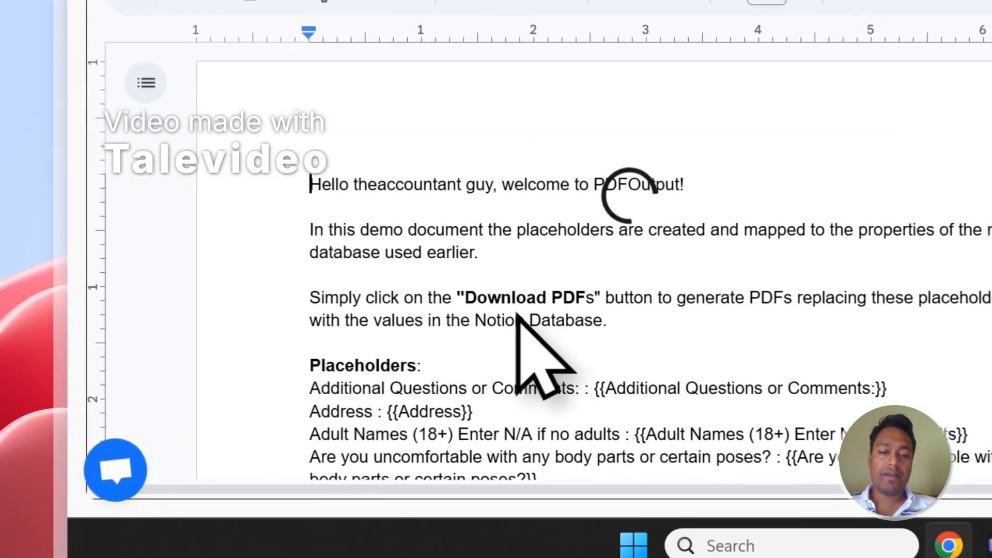
Delete the three intro paragraphs and blank lines so the demo document starts with placeholders
{"action": "left_click_drag", "start_coordinate": [626, 318], "coordinate": [312, 192]}
{"action": "key", "text": "BackSpace"}
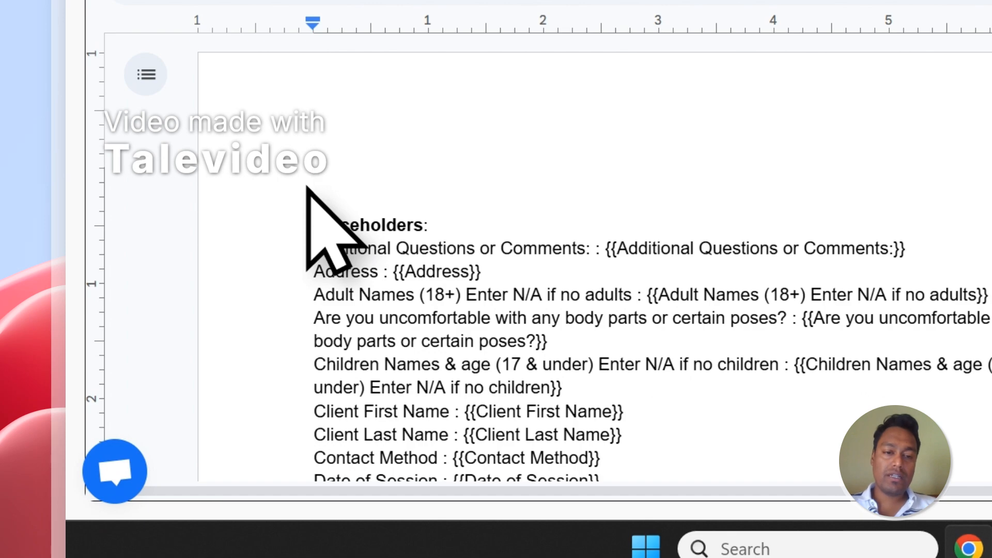
{"action": "key", "text": "Delete"}
{"action": "key", "text": "Delete"}
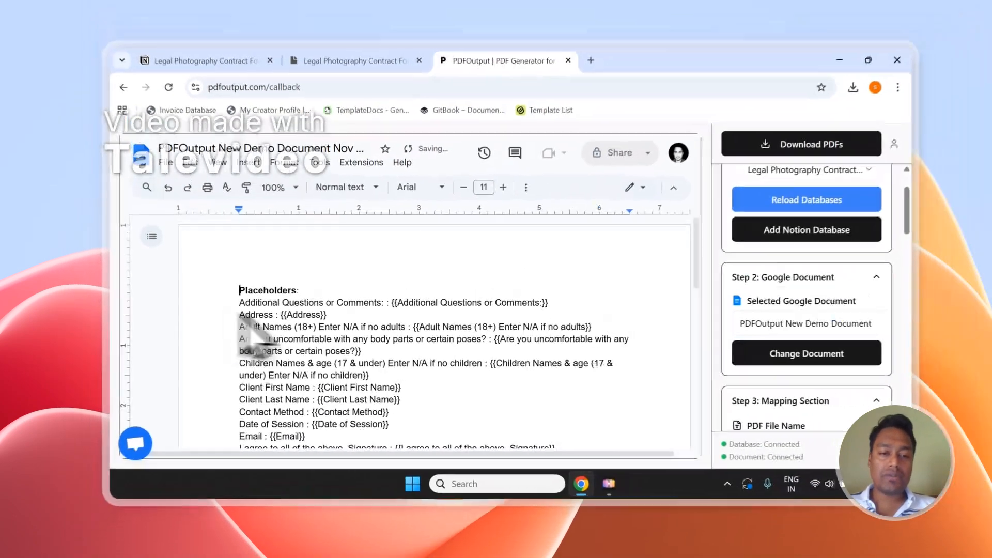
{"action": "scroll", "coordinate": [429, 232], "scroll_direction": "down", "scroll_amount": 2}
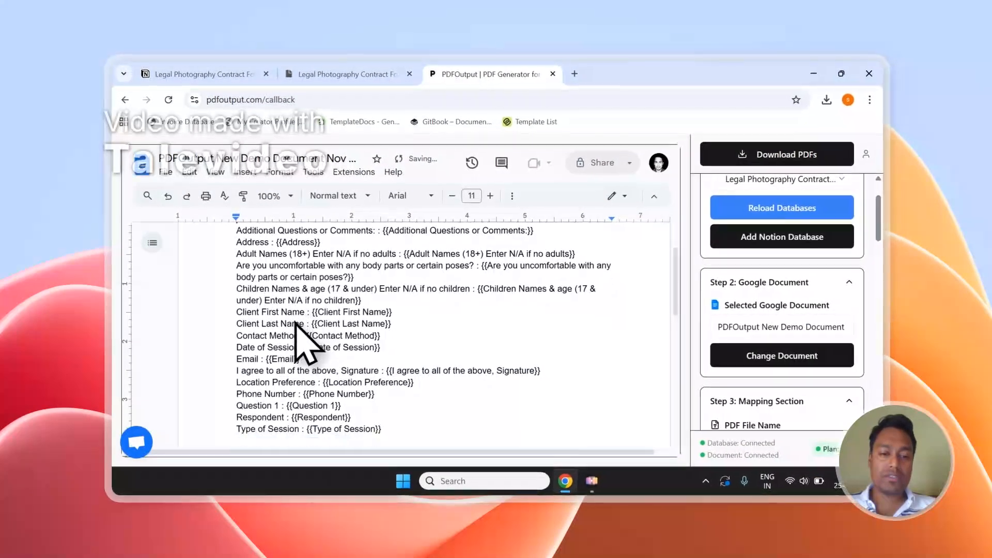
{"action": "scroll", "coordinate": [295, 323], "scroll_direction": "down", "scroll_amount": 2}
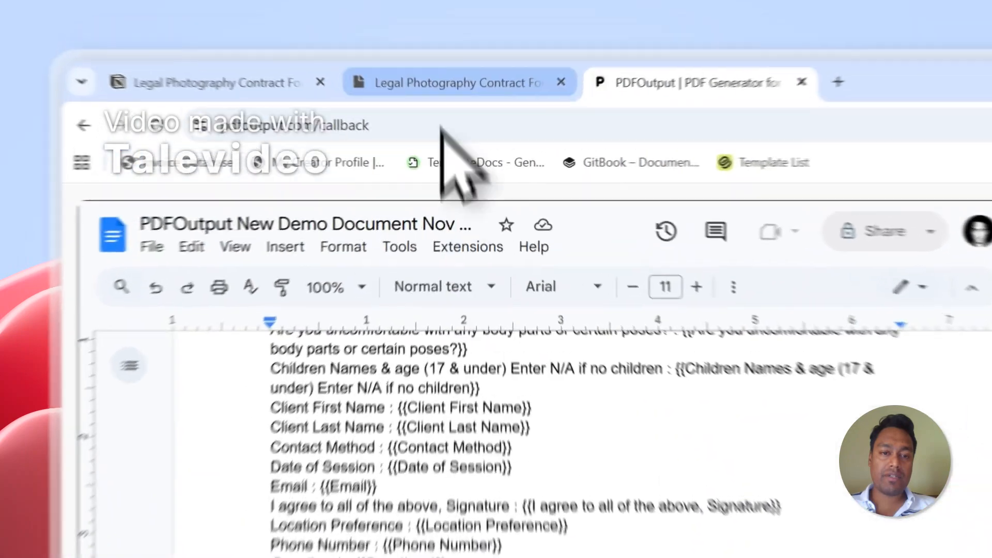
{"action": "left_click", "coordinate": [341, 75]}
{"action": "scroll", "coordinate": [550, 362], "scroll_direction": "down", "scroll_amount": 2}
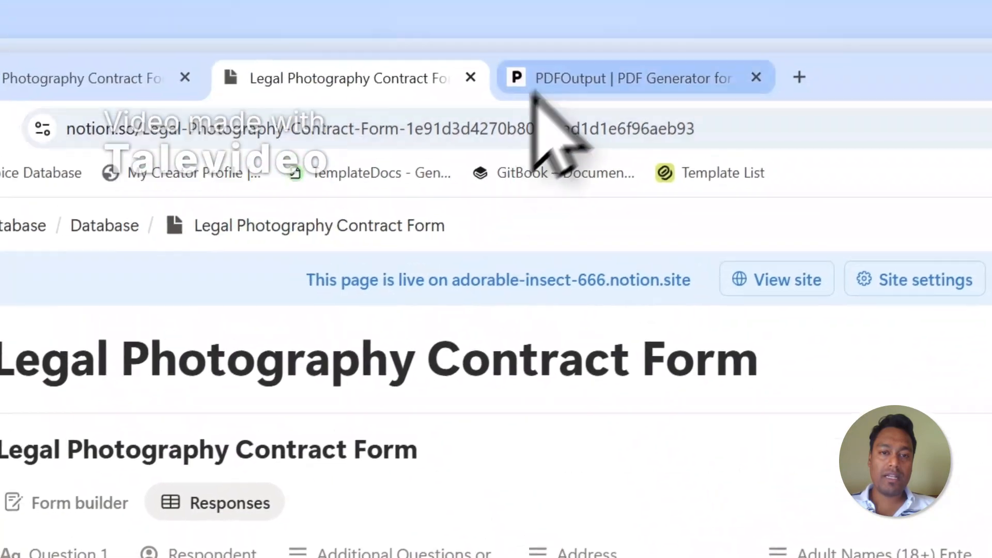
{"action": "left_click", "coordinate": [547, 77]}
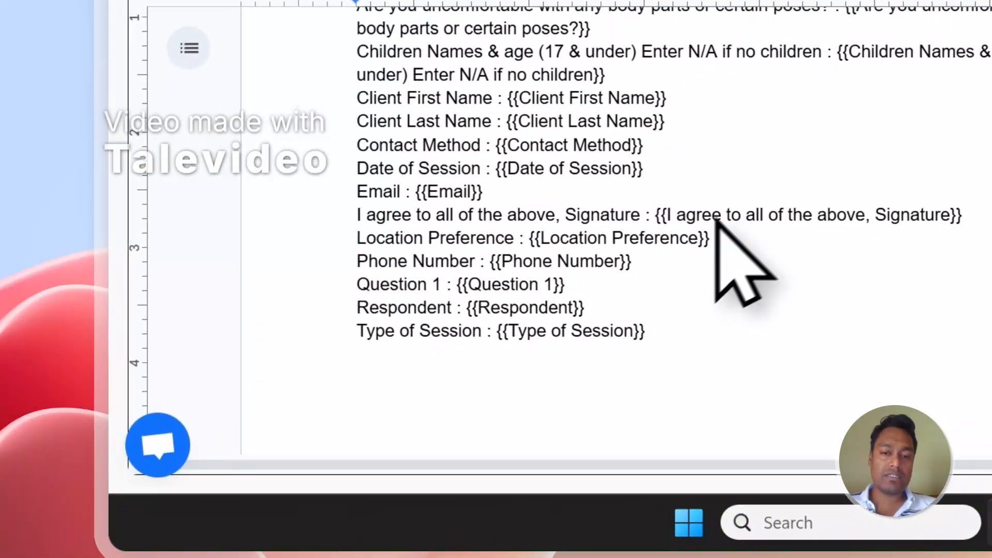
{"action": "scroll", "coordinate": [692, 242], "scroll_direction": "up", "scroll_amount": 3}
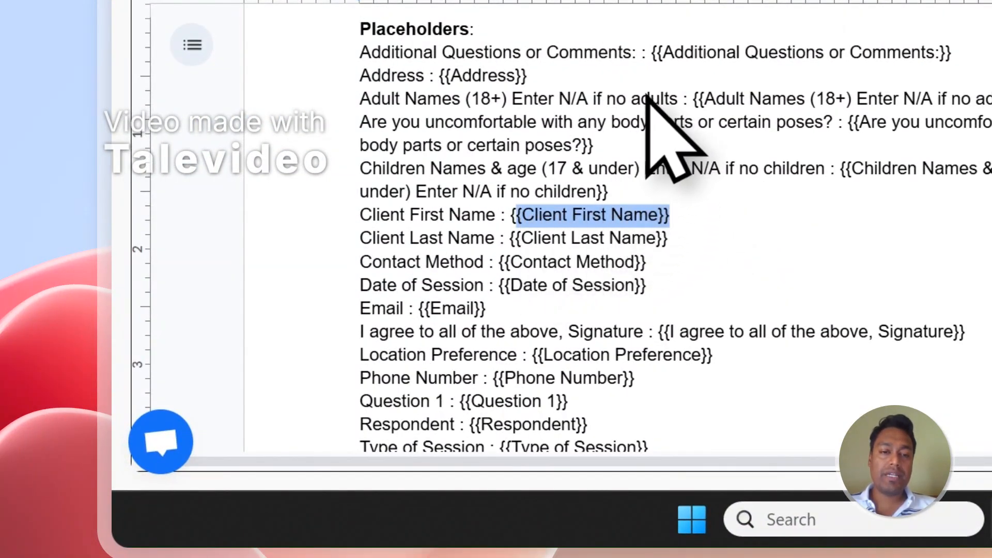
{"action": "scroll", "coordinate": [589, 132], "scroll_direction": "up", "scroll_amount": 3}
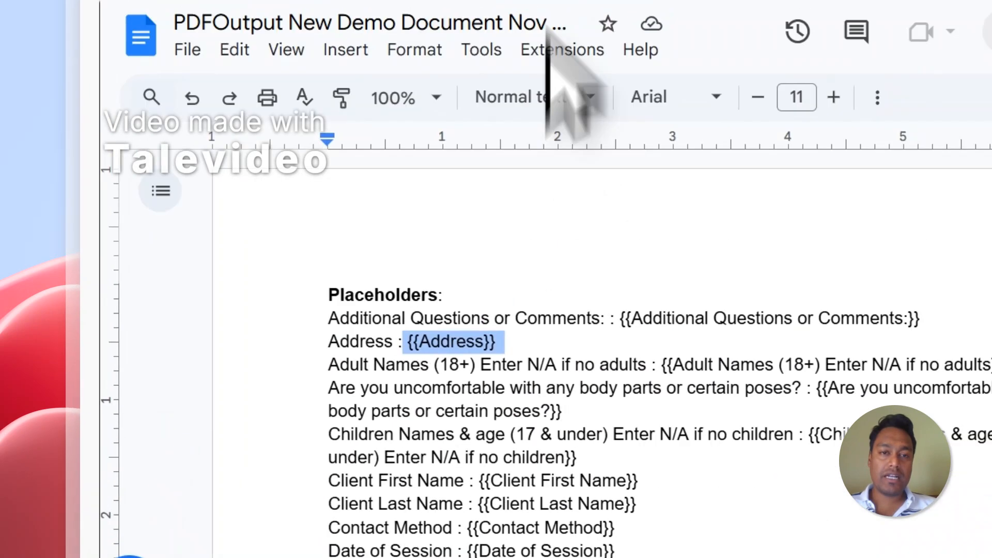
{"action": "left_click", "coordinate": [532, 100]}
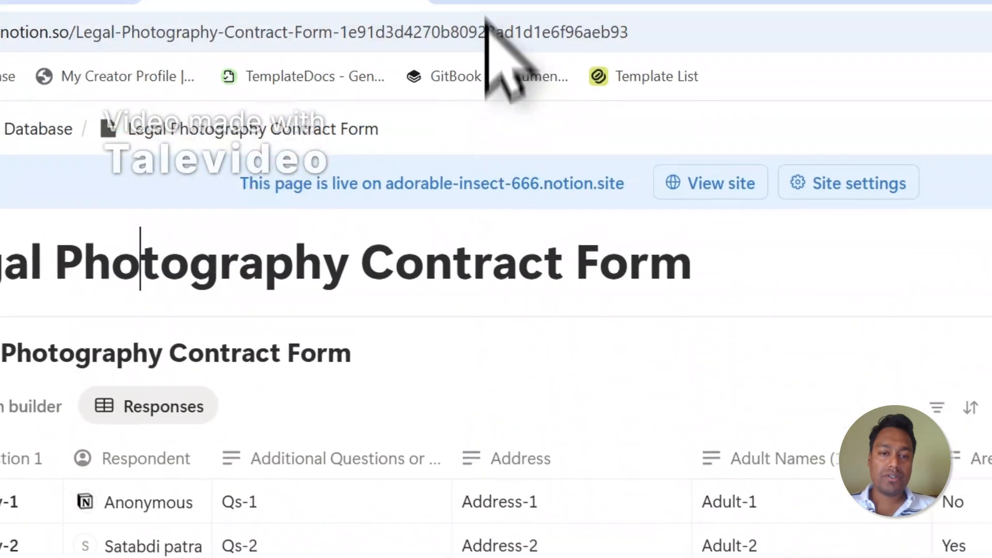
{"action": "left_click", "coordinate": [485, 9]}
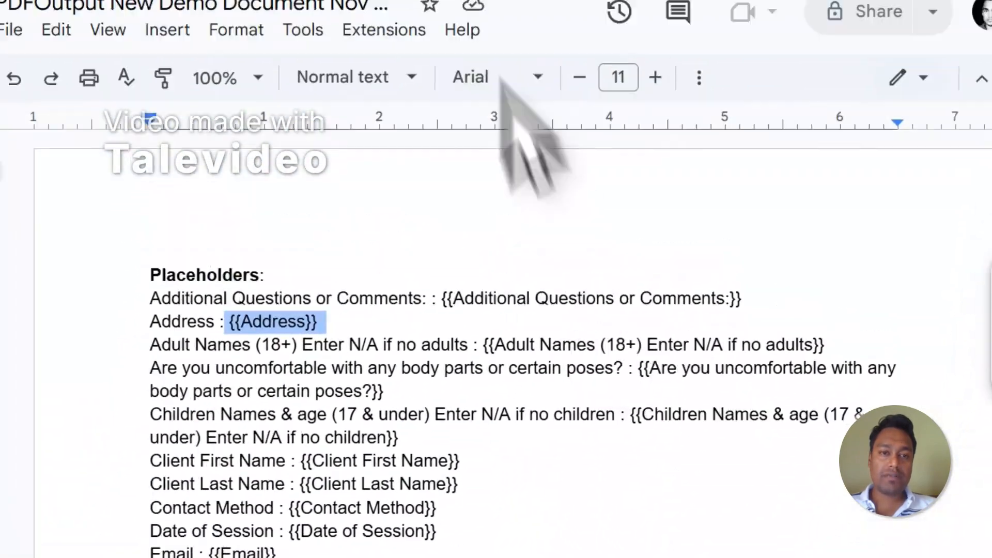
{"action": "left_click", "coordinate": [397, 62]}
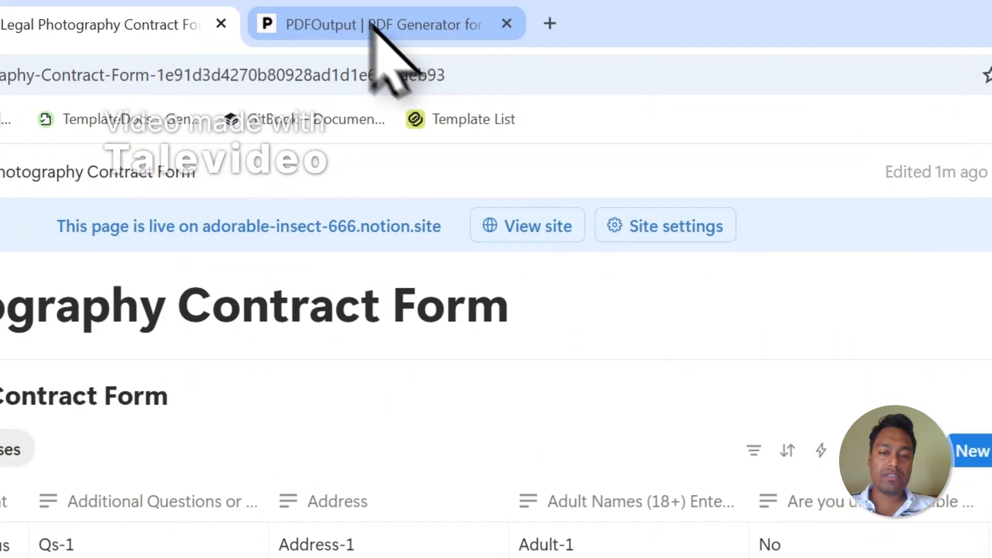
{"action": "left_click", "coordinate": [373, 27]}
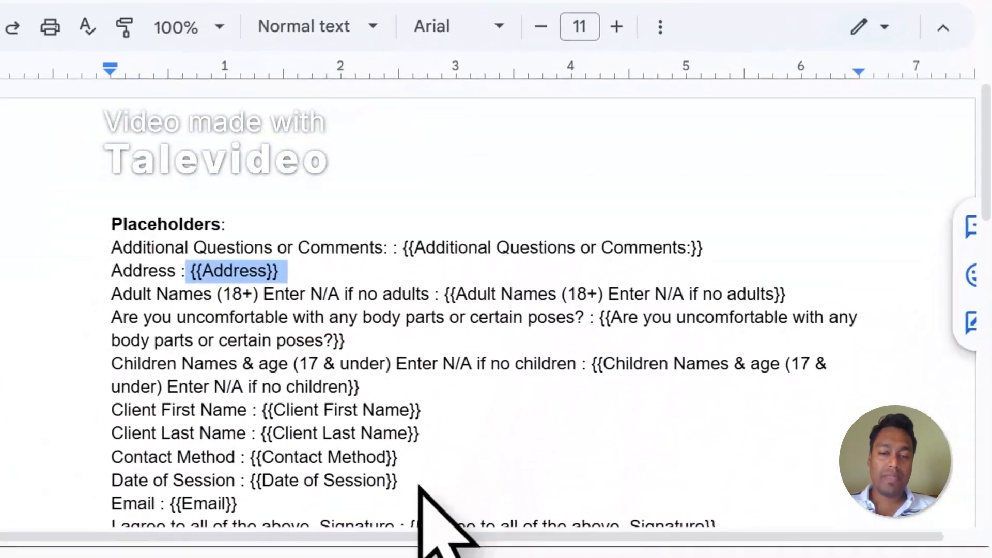
{"action": "scroll", "coordinate": [516, 413], "scroll_direction": "down", "scroll_amount": 3}
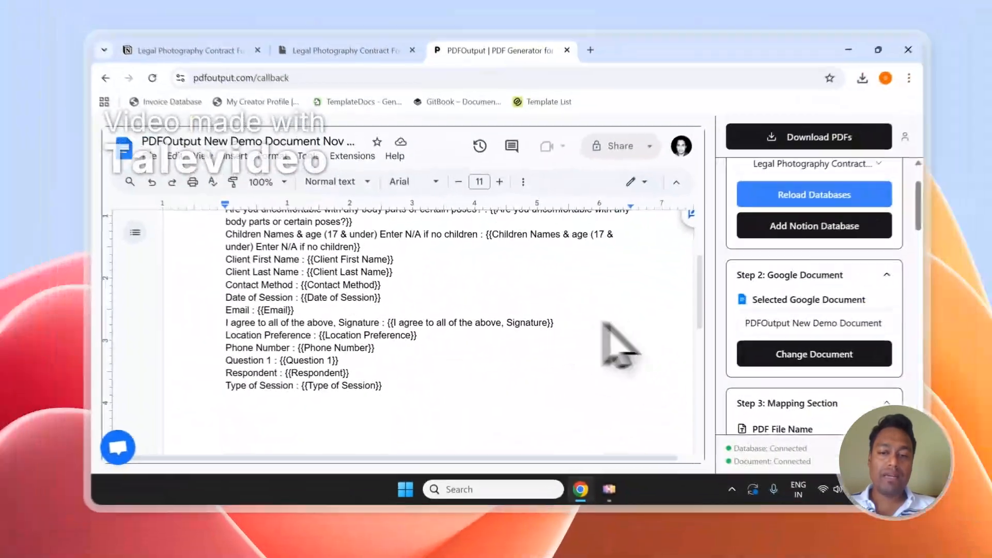
{"action": "scroll", "coordinate": [777, 372], "scroll_direction": "down", "scroll_amount": 10}
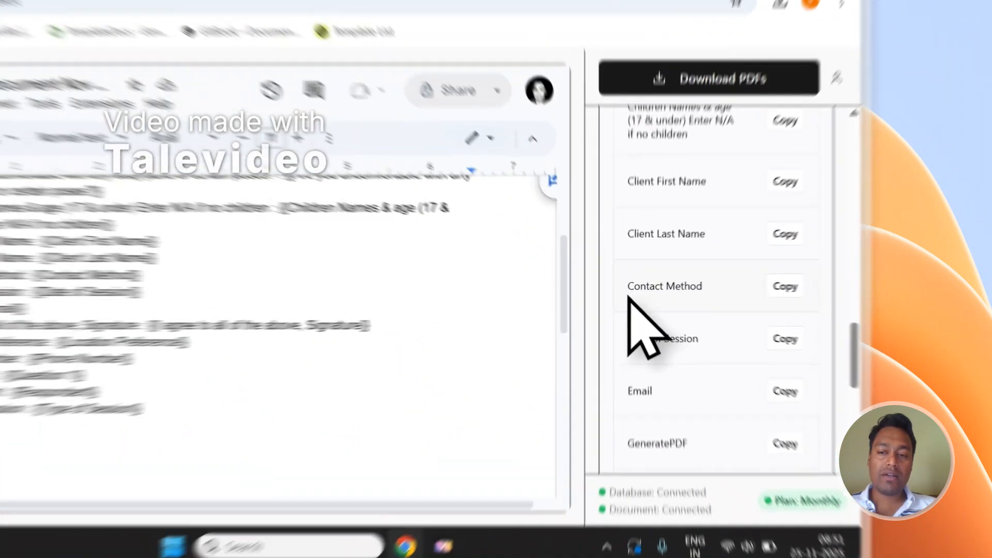
{"action": "left_click_drag", "start_coordinate": [719, 305], "coordinate": [765, 306]}
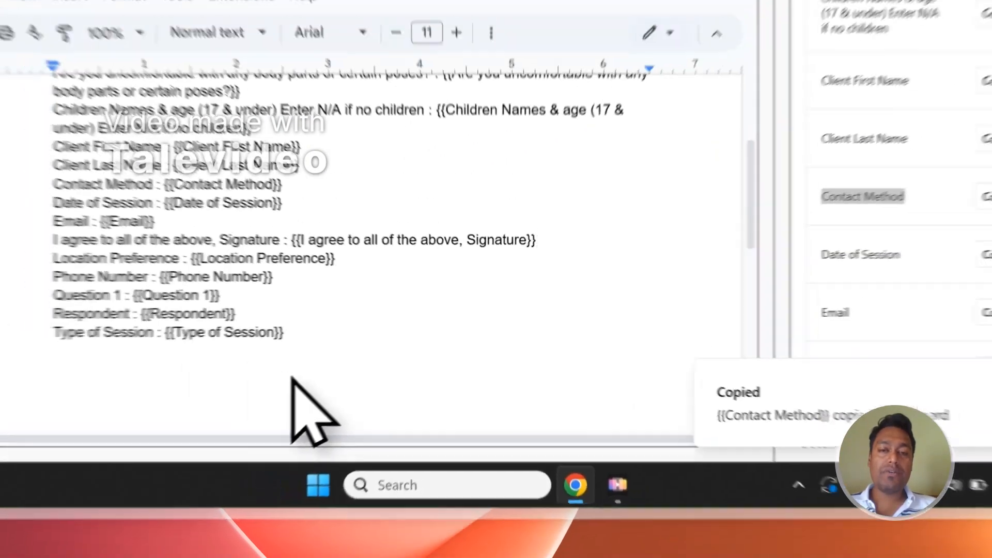
{"action": "left_click", "coordinate": [228, 361]}
{"action": "type", "text": "{{Contact Method}}"}
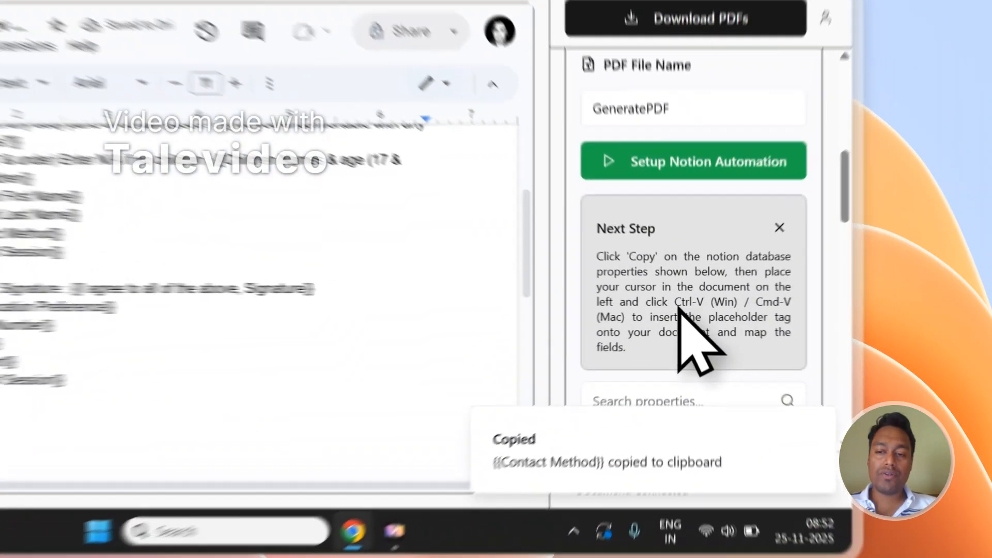
{"action": "left_click_drag", "start_coordinate": [767, 336], "coordinate": [743, 346]}
{"action": "scroll", "coordinate": [313, 343], "scroll_direction": "down", "scroll_amount": 2}
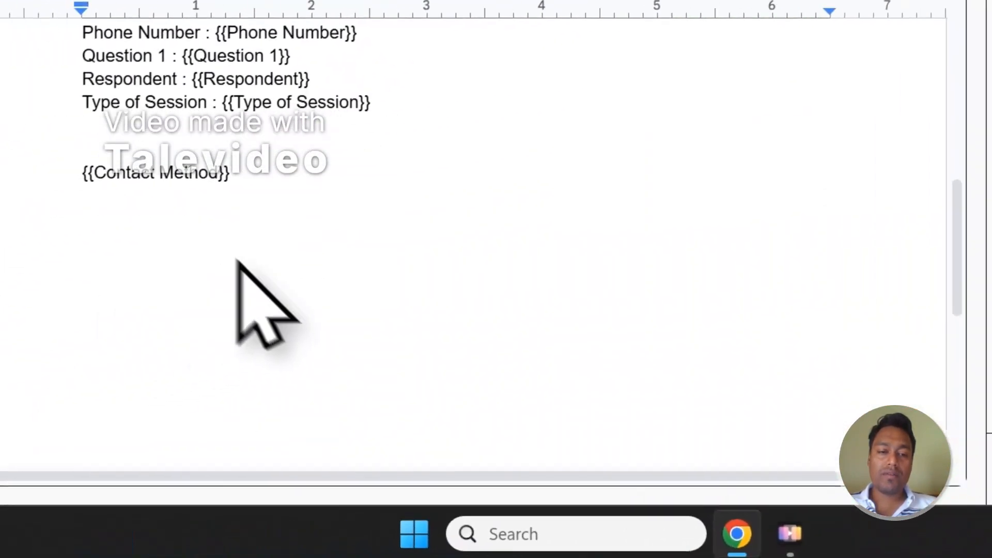
{"action": "left_click", "coordinate": [208, 182]}
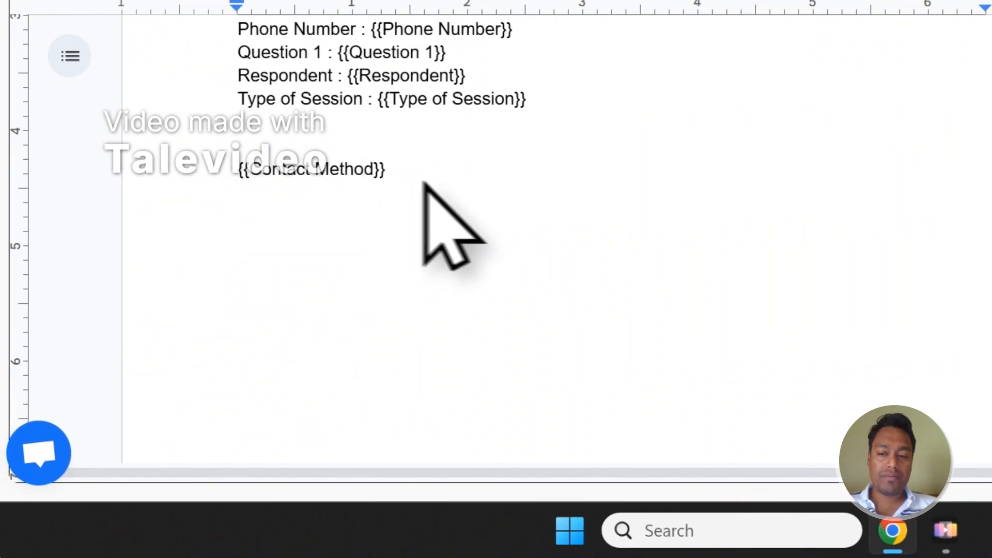
{"action": "scroll", "coordinate": [731, 266], "scroll_direction": "down", "scroll_amount": 8}
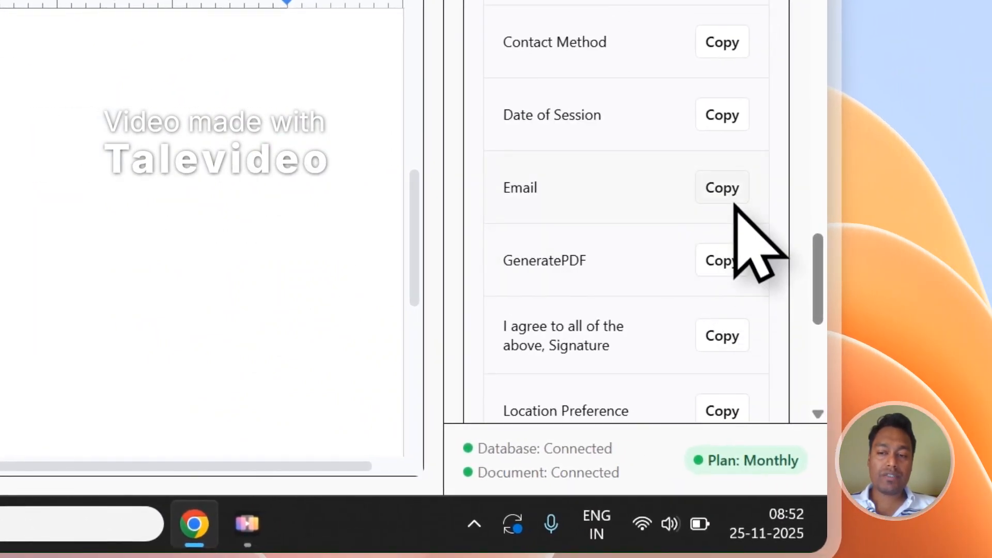
{"action": "left_click", "coordinate": [732, 201]}
{"action": "key", "text": "Return"}
{"action": "key", "text": "Return"}
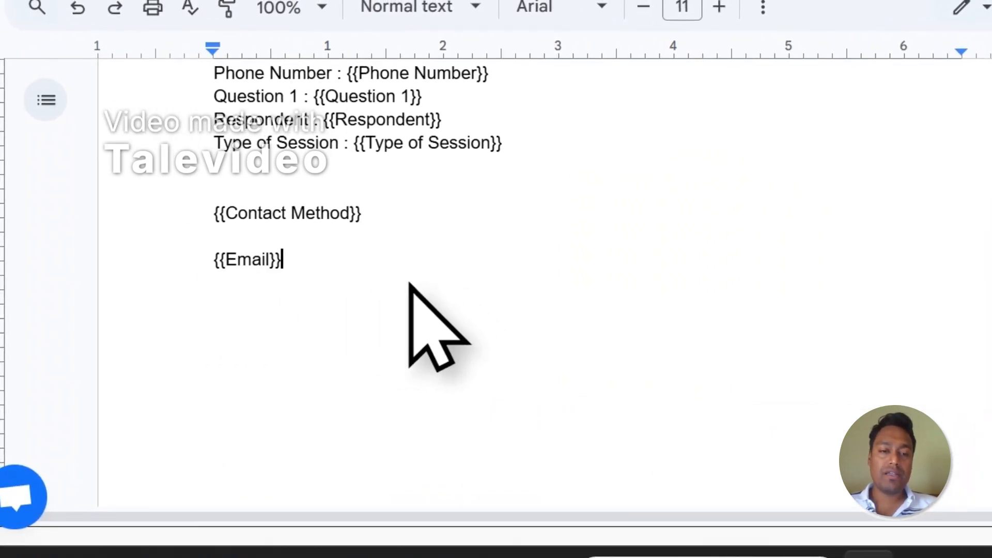
{"action": "left_click_drag", "start_coordinate": [405, 278], "coordinate": [250, 203]}
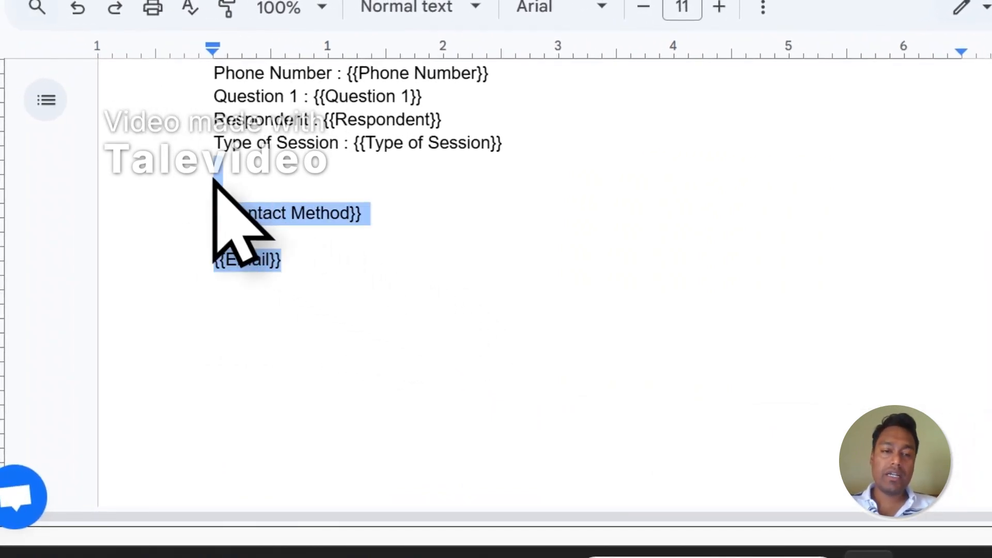
{"action": "scroll", "coordinate": [238, 178], "scroll_direction": "up", "scroll_amount": 3}
{"action": "scroll", "coordinate": [372, 258], "scroll_direction": "down", "scroll_amount": 2}
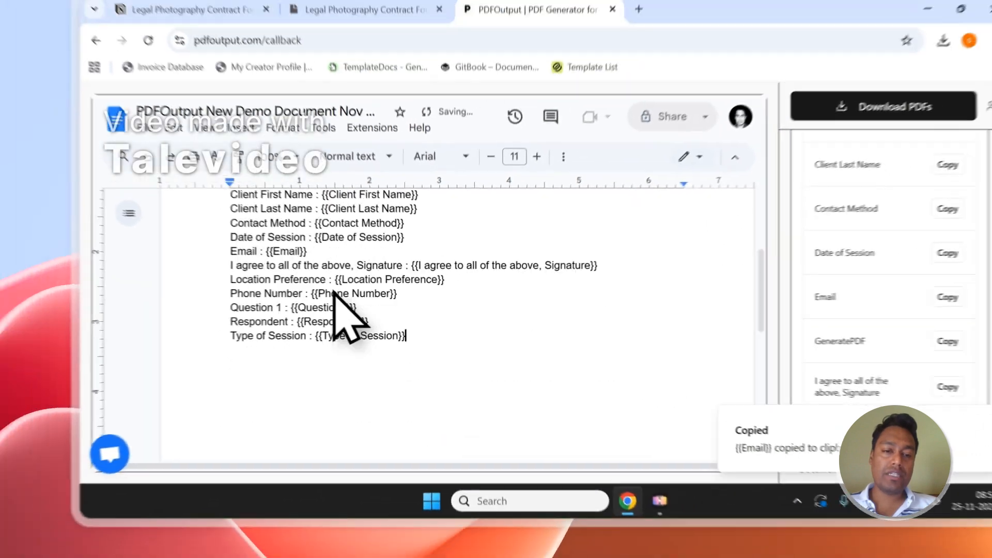
{"action": "scroll", "coordinate": [455, 274], "scroll_direction": "up", "scroll_amount": 1}
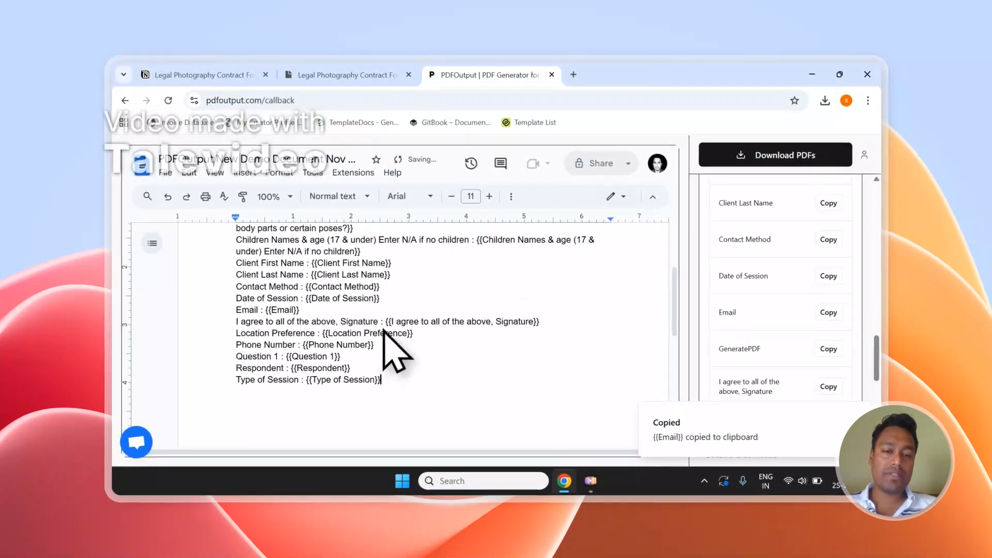
{"action": "scroll", "coordinate": [385, 333], "scroll_direction": "up", "scroll_amount": 3}
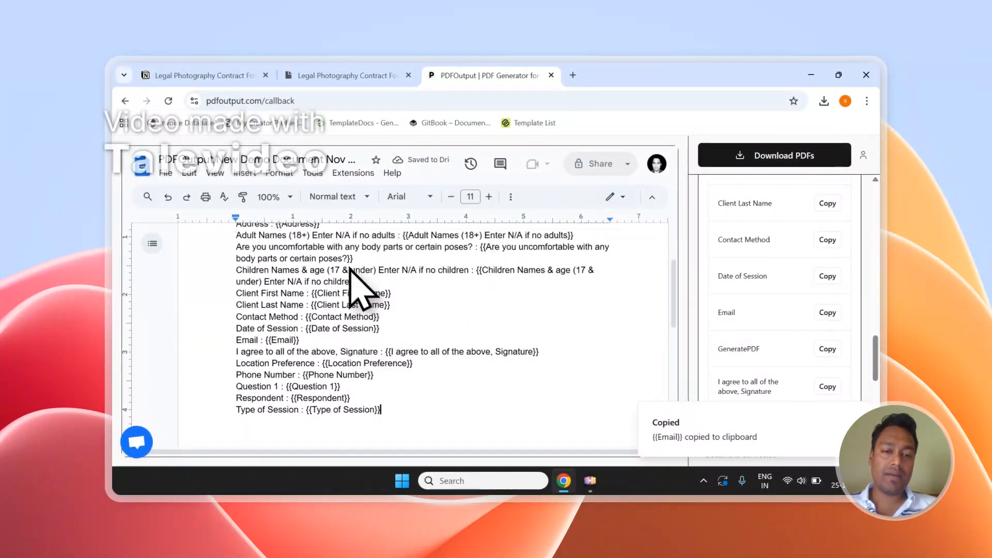
{"action": "scroll", "coordinate": [775, 287], "scroll_direction": "up", "scroll_amount": 5}
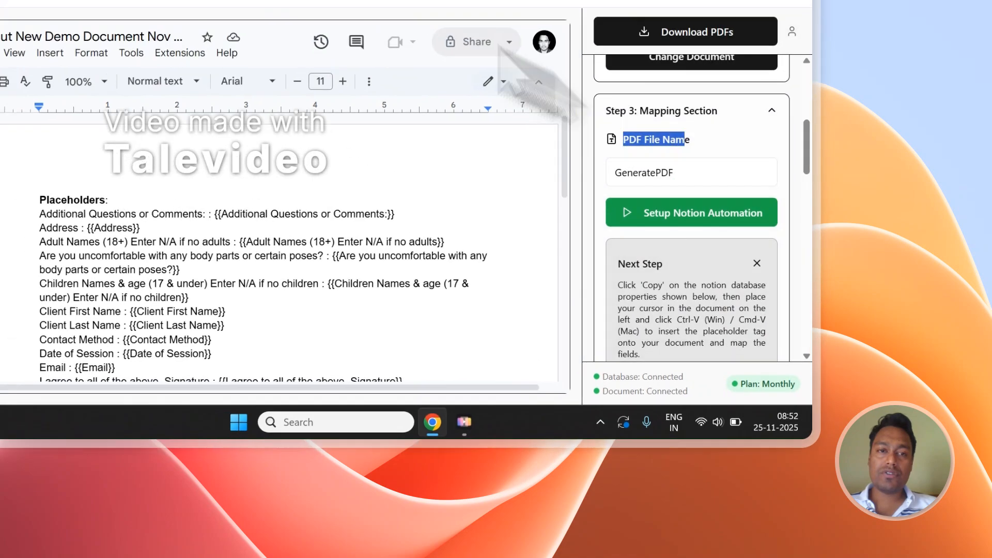
Check the Client First Name column, name PDFs by Client First Name, and start downloading
{"action": "left_click", "coordinate": [366, 100]}
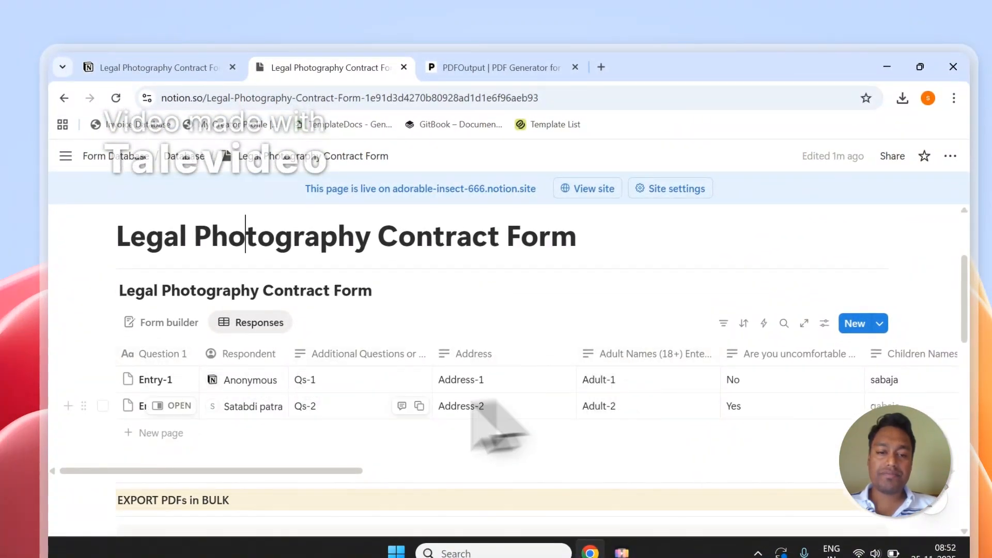
{"action": "left_click_drag", "start_coordinate": [341, 471], "coordinate": [411, 471]}
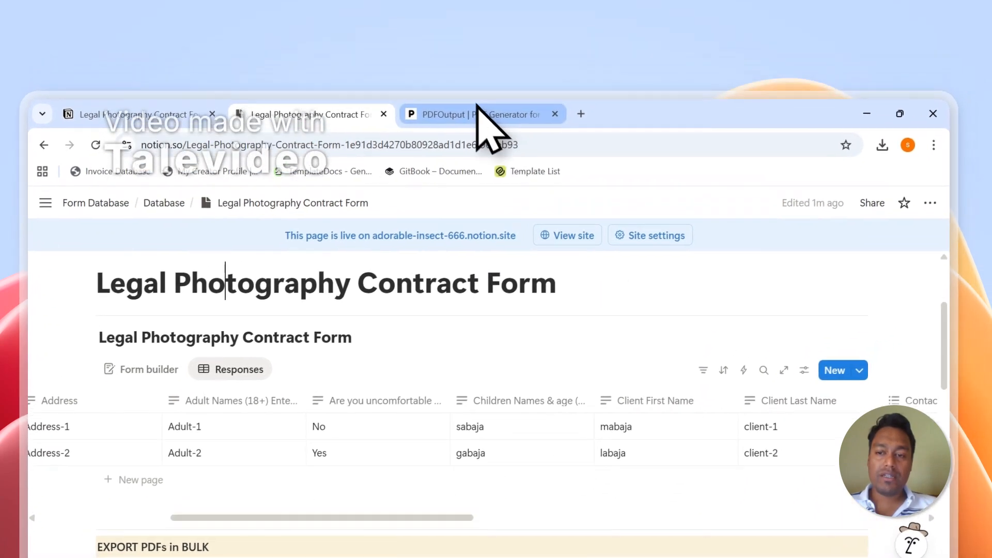
{"action": "left_click", "coordinate": [496, 67]}
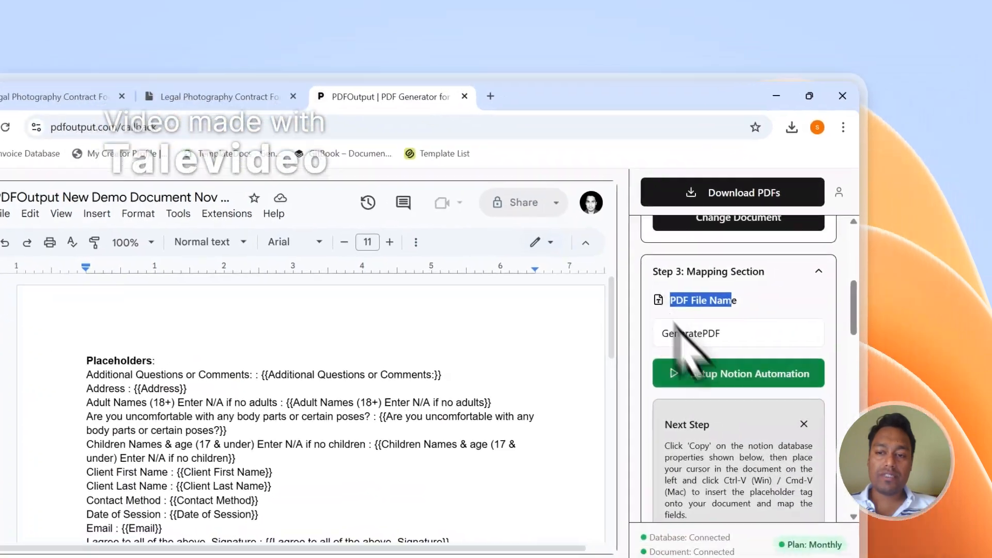
{"action": "left_click", "coordinate": [824, 304]}
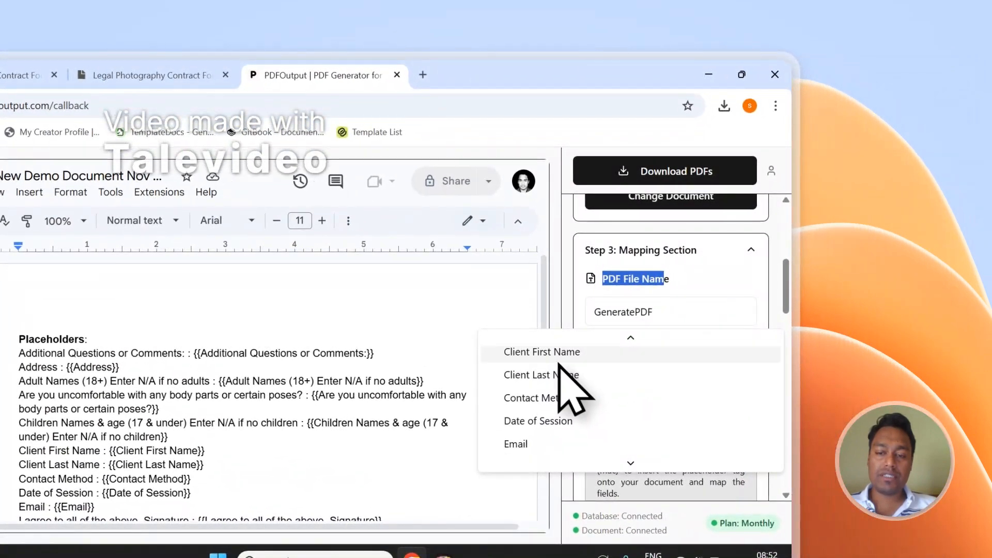
{"action": "left_click", "coordinate": [557, 356]}
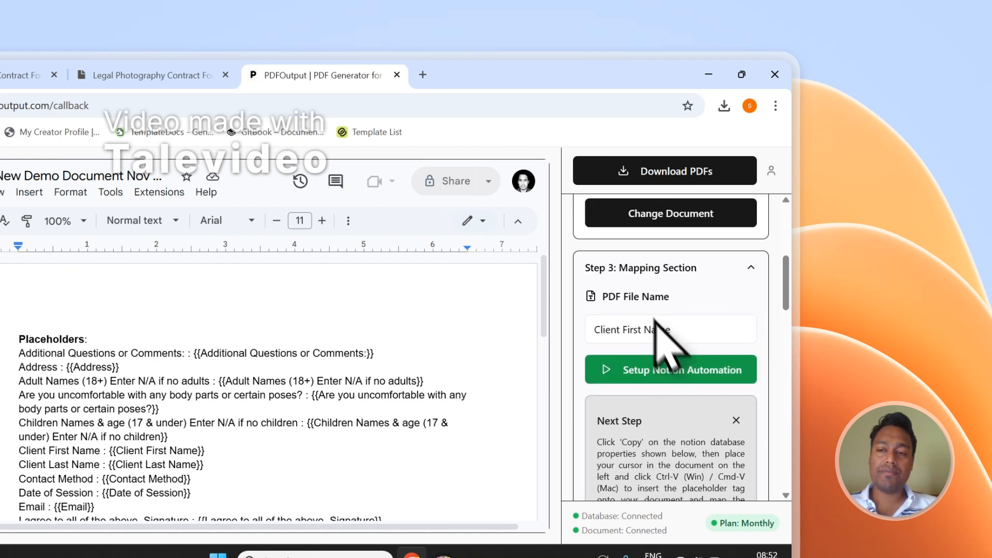
{"action": "scroll", "coordinate": [657, 333], "scroll_direction": "up", "scroll_amount": 5}
{"action": "left_click", "coordinate": [635, 177]}
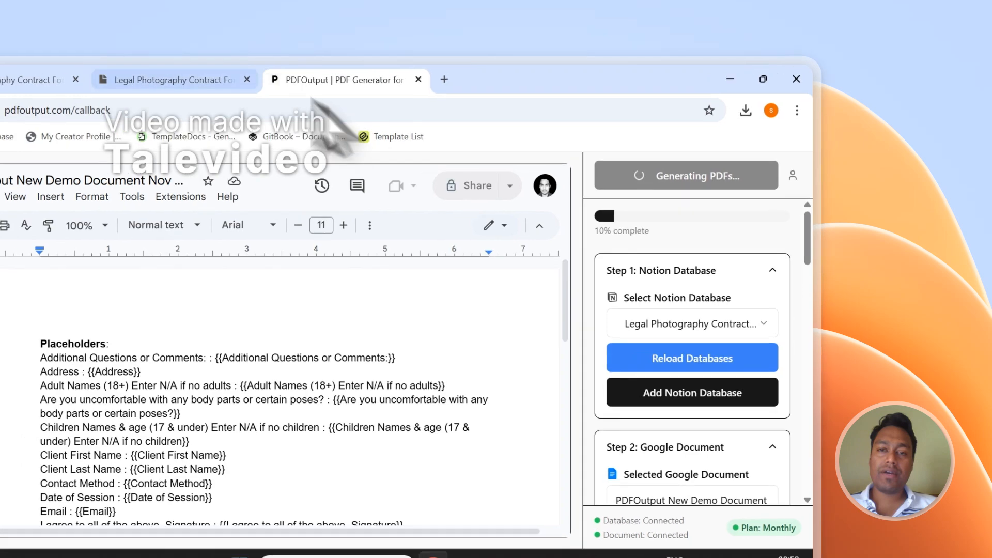
In Notion, check both entries show GeneratePDF Completed with mabaja.pdf and labaja.pdf under PDFFiles
{"action": "left_click", "coordinate": [153, 75]}
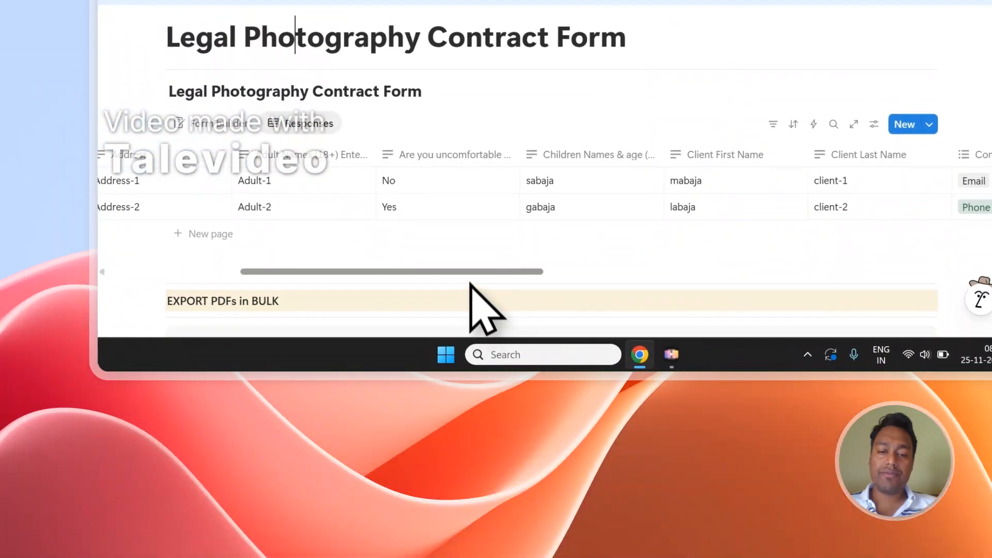
{"action": "left_click_drag", "start_coordinate": [488, 403], "coordinate": [923, 404]}
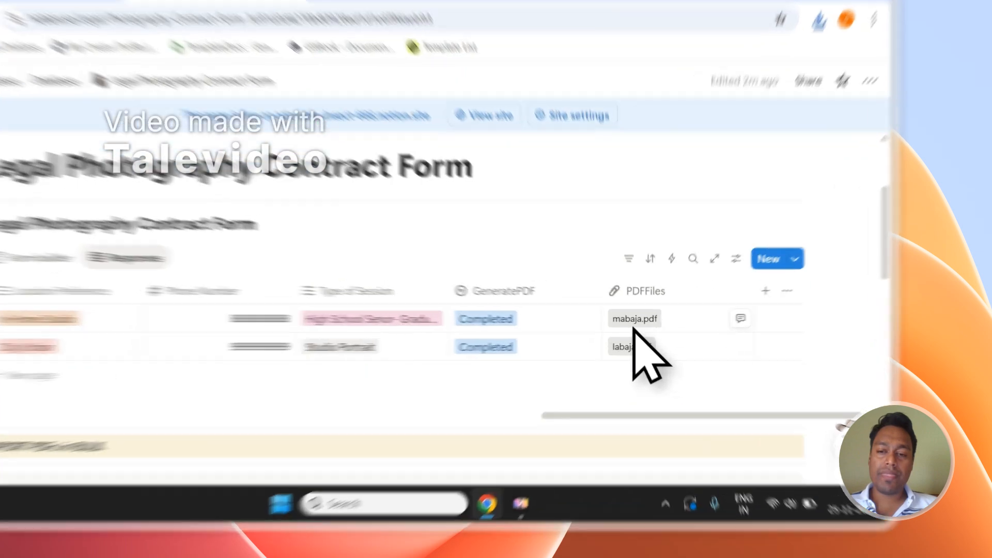
Open the generated mabaja.pdf and labaja.pdf files from the Notion responses table
{"action": "left_click", "coordinate": [679, 338]}
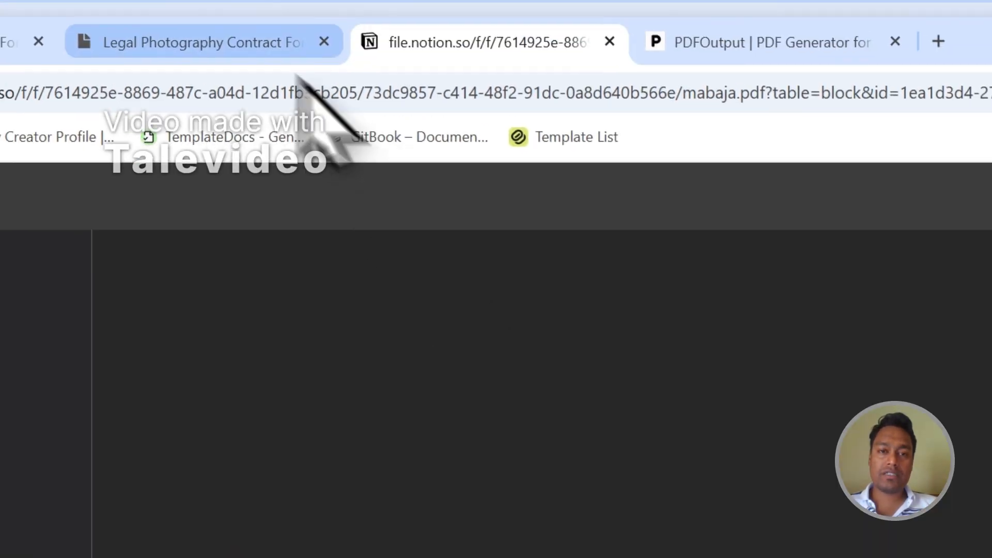
{"action": "left_click", "coordinate": [258, 42]}
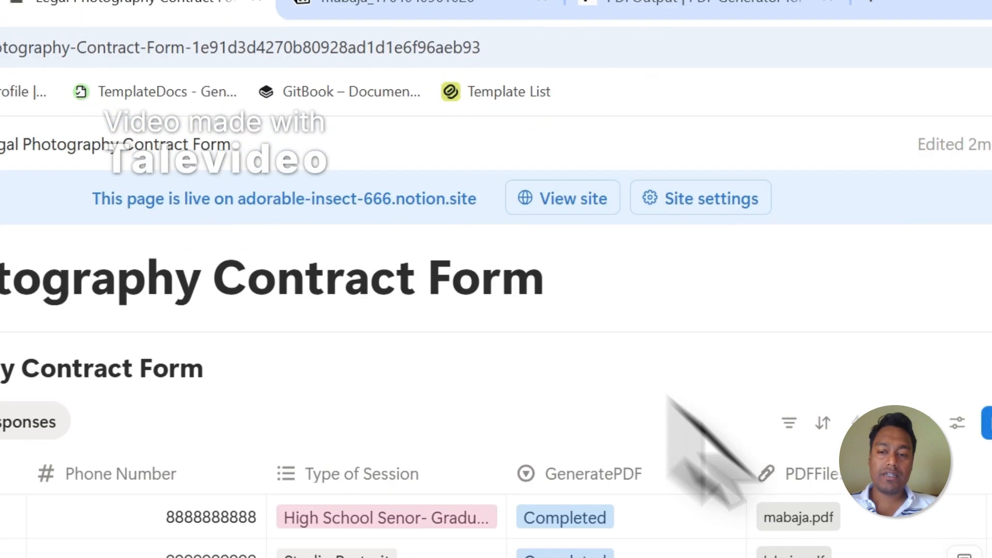
{"action": "left_click", "coordinate": [806, 555]}
Review the filled-in contract text in the mabaja PDF, then reload and read the labaja PDF
{"action": "left_click", "coordinate": [413, 3]}
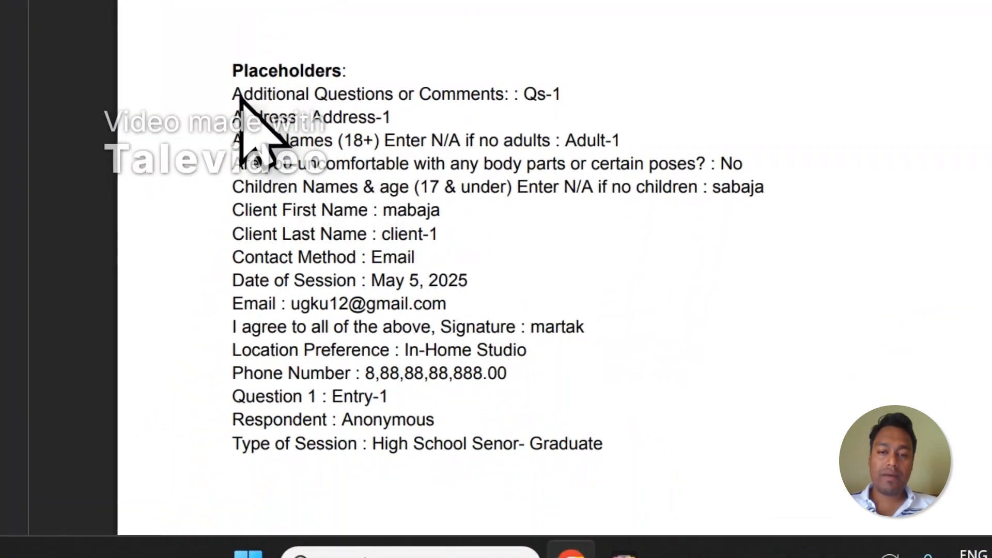
{"action": "left_click_drag", "start_coordinate": [238, 95], "coordinate": [555, 331]}
{"action": "left_click", "coordinate": [663, 450]}
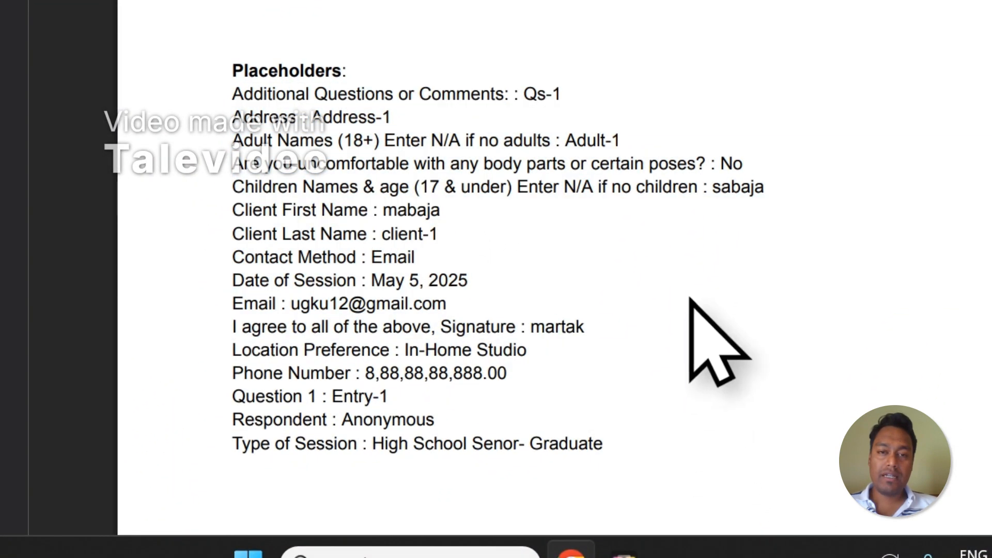
{"action": "left_click", "coordinate": [337, 104]}
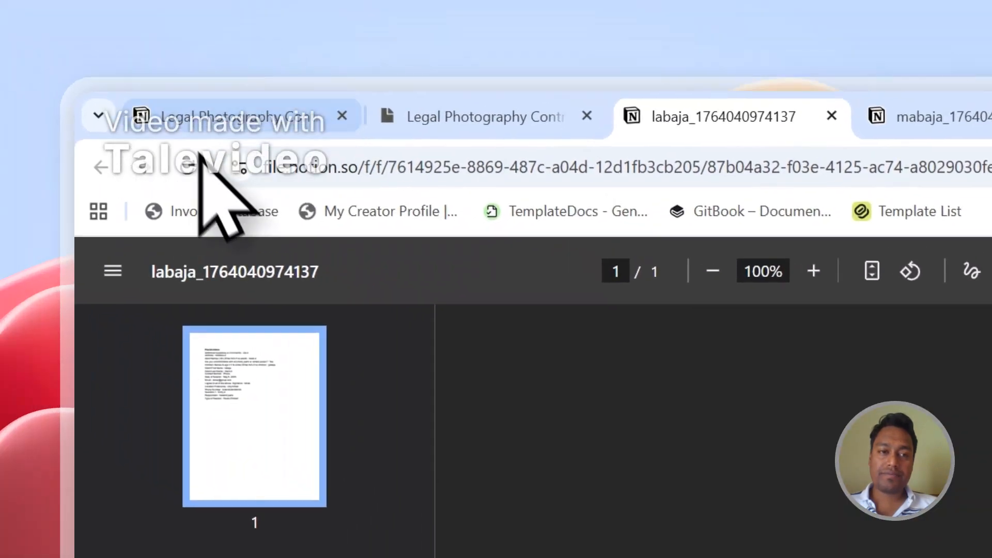
{"action": "left_click", "coordinate": [187, 167]}
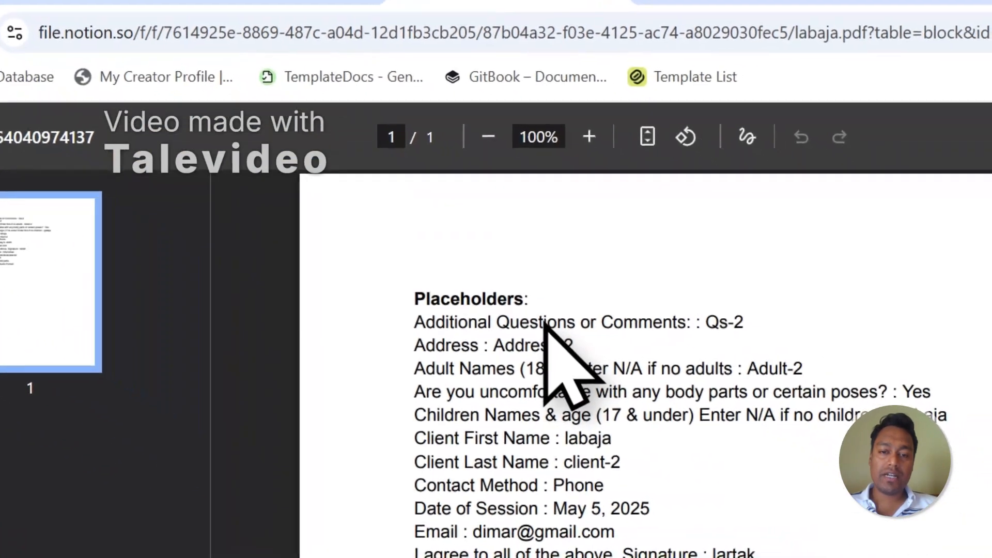
{"action": "scroll", "coordinate": [808, 483], "scroll_direction": "down", "scroll_amount": 3}
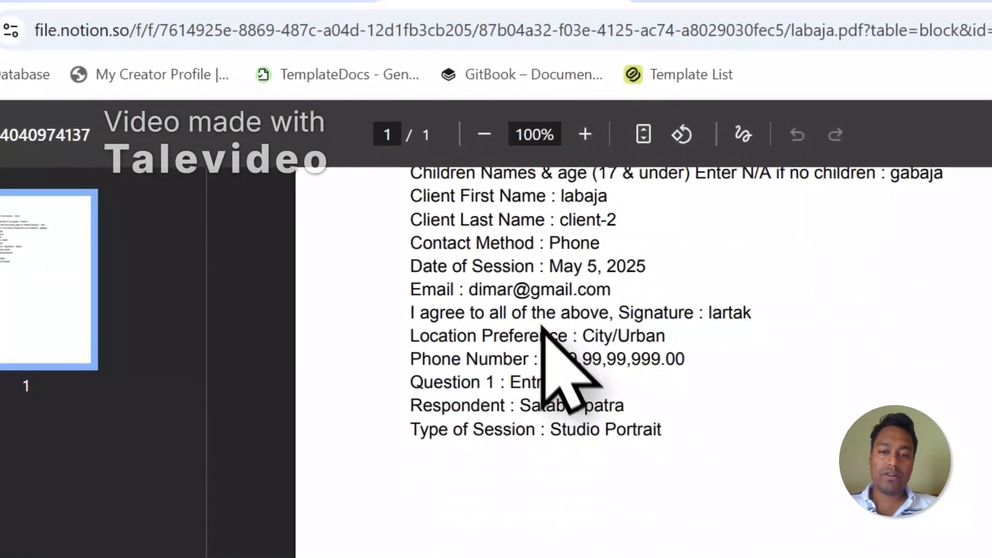
{"action": "scroll", "coordinate": [563, 366], "scroll_direction": "up", "scroll_amount": 5}
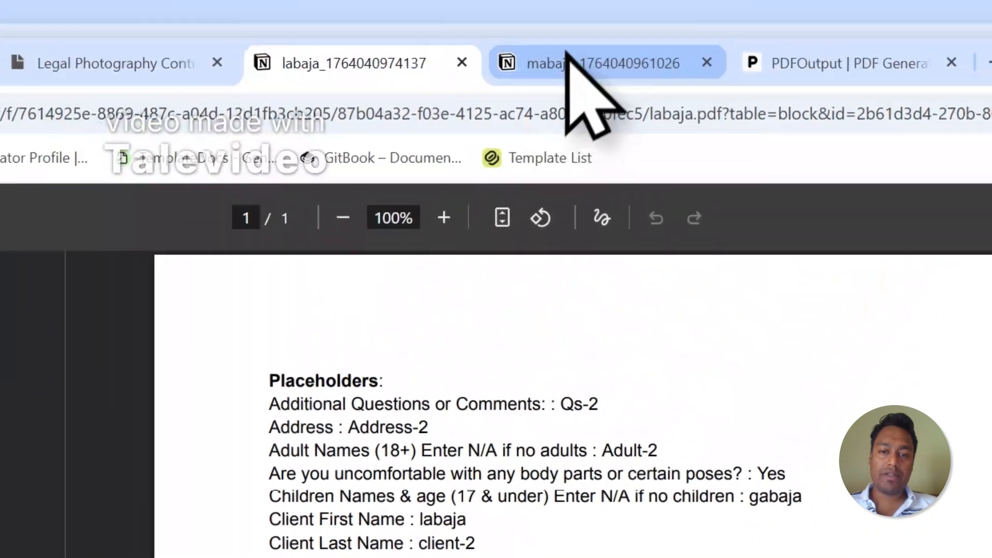
Compare the mabaja and labaja PDFs side by side, then close both
{"action": "left_click", "coordinate": [571, 67]}
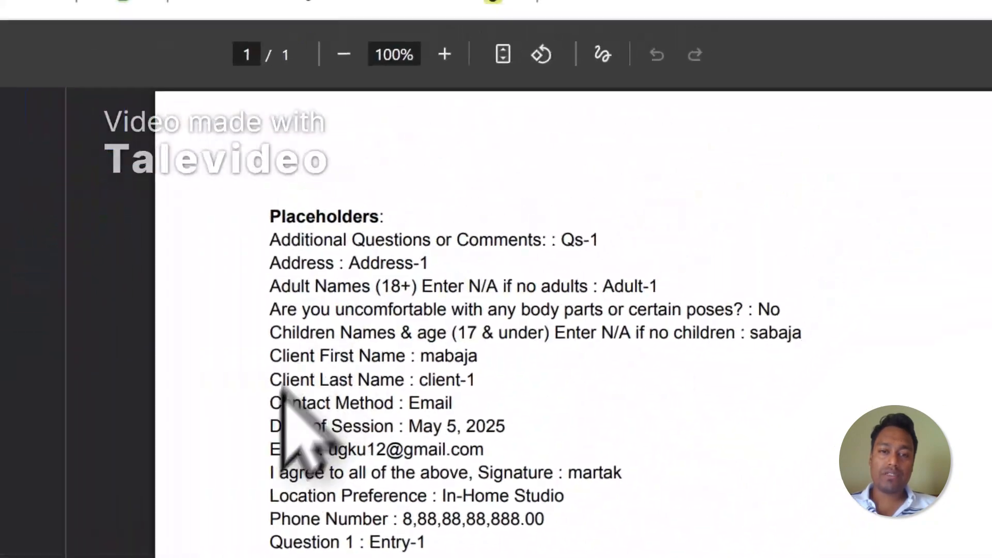
{"action": "left_click", "coordinate": [454, 83]}
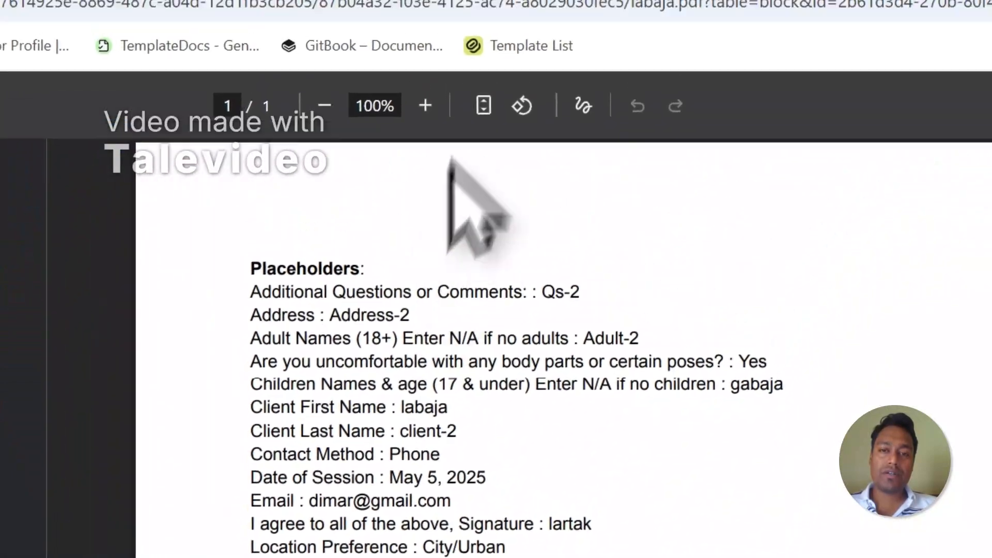
{"action": "left_click", "coordinate": [527, 133]}
{"action": "left_click", "coordinate": [412, 133]}
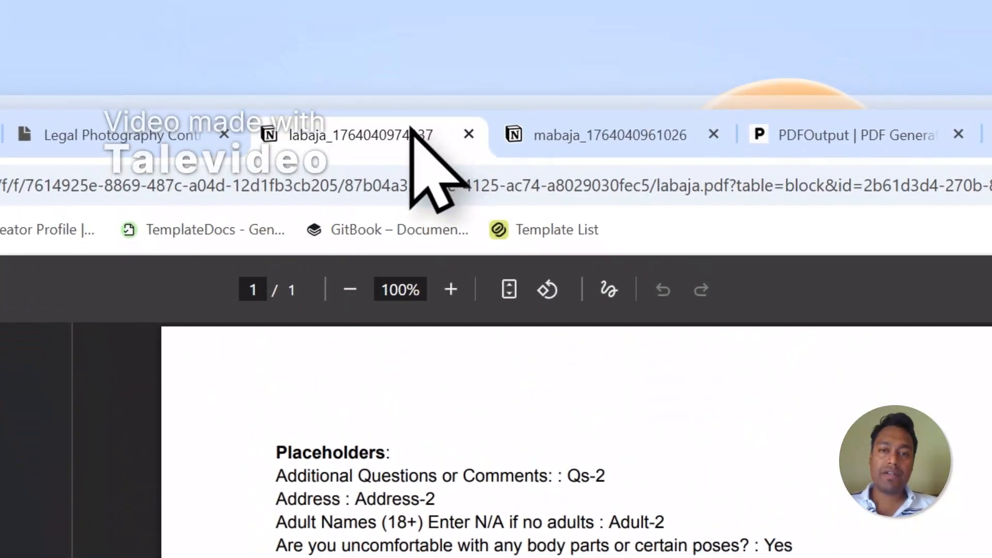
{"action": "left_click", "coordinate": [514, 126]}
{"action": "left_click", "coordinate": [469, 136]}
{"action": "left_click", "coordinate": [468, 136]}
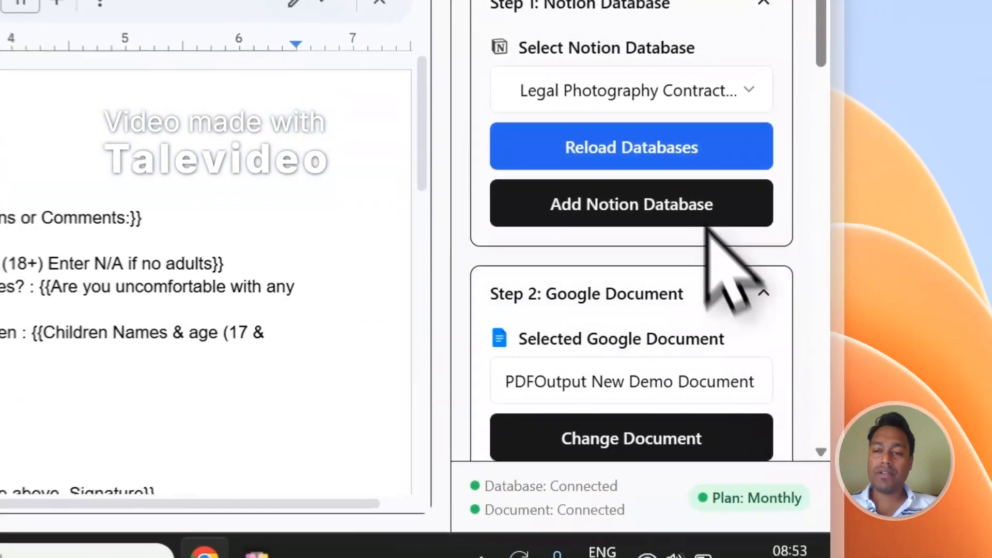
Run Setup Notion Automation in Step 3 and bring up the public contract form
{"action": "scroll", "coordinate": [774, 399], "scroll_direction": "down", "scroll_amount": 5}
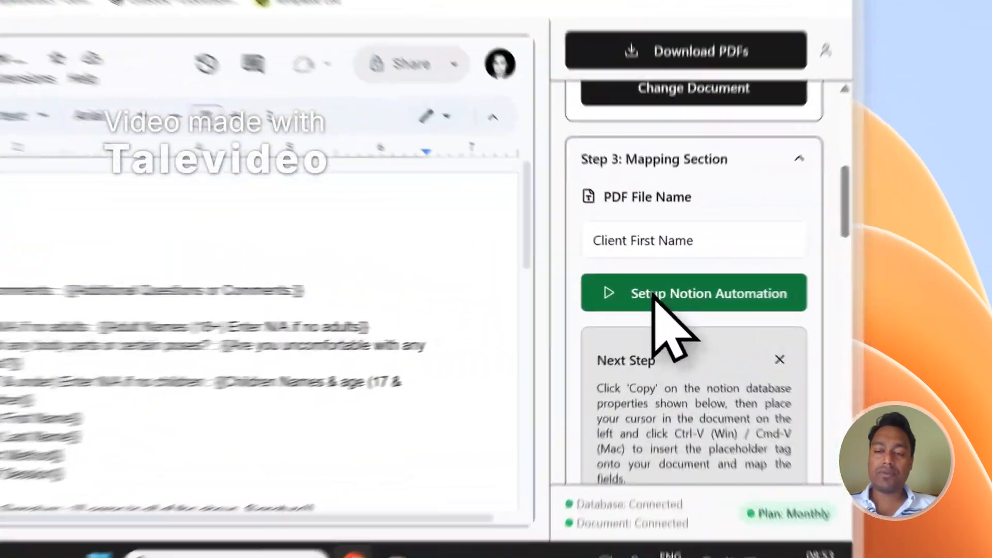
{"action": "left_click", "coordinate": [758, 308]}
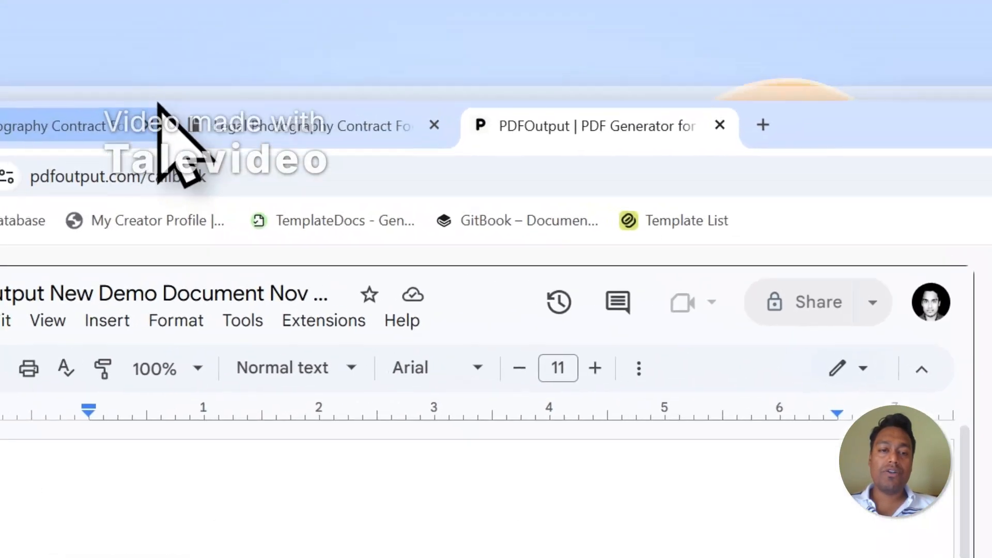
{"action": "left_click", "coordinate": [161, 101]}
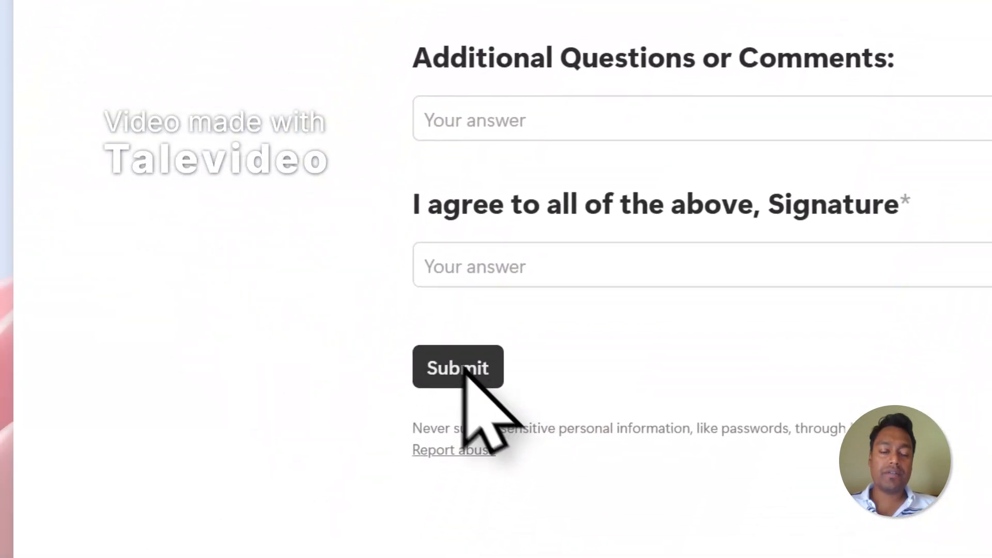
Add a new response row in the contract form database and set its GeneratePDF to Ready to Generate
{"action": "left_click", "coordinate": [473, 124]}
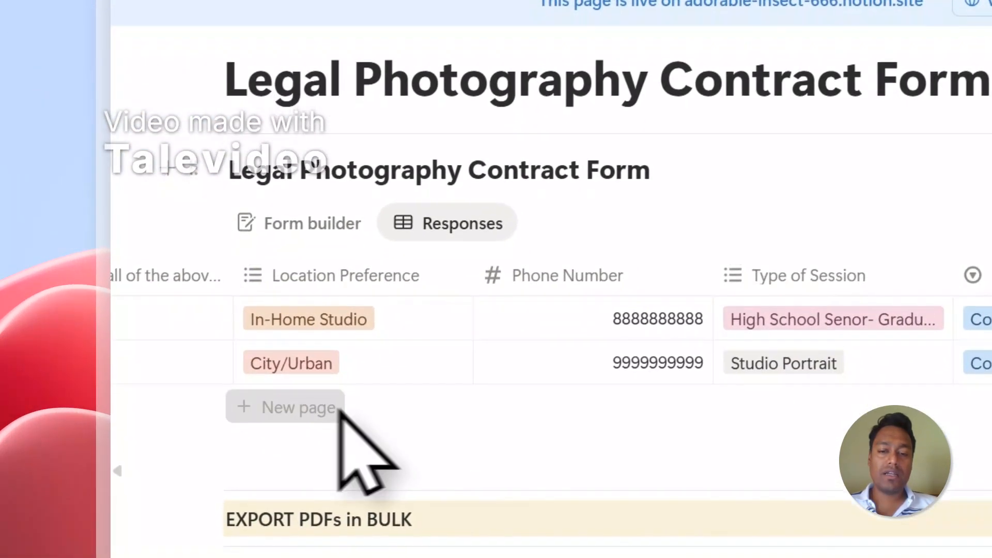
{"action": "left_click", "coordinate": [338, 409]}
{"action": "left_click", "coordinate": [798, 276]}
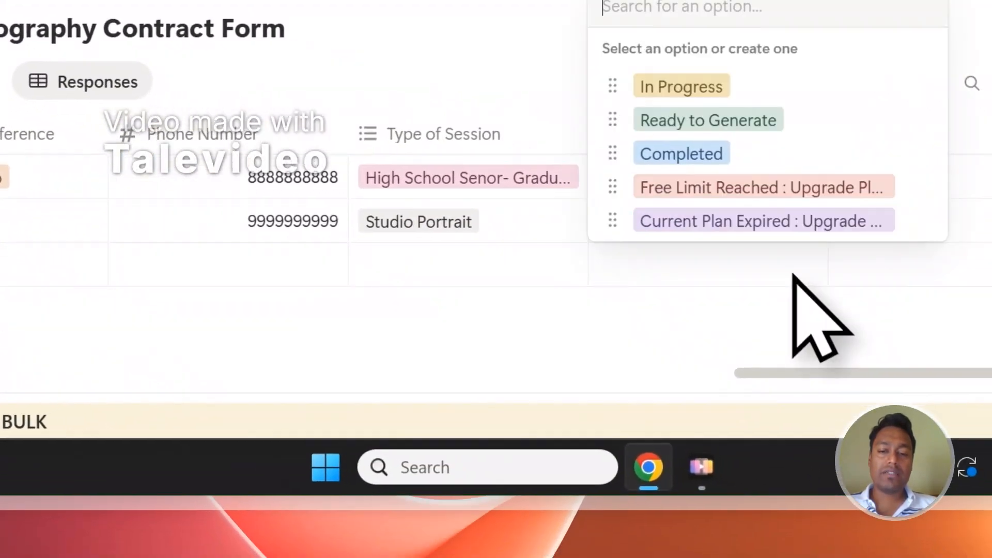
{"action": "left_click", "coordinate": [747, 107]}
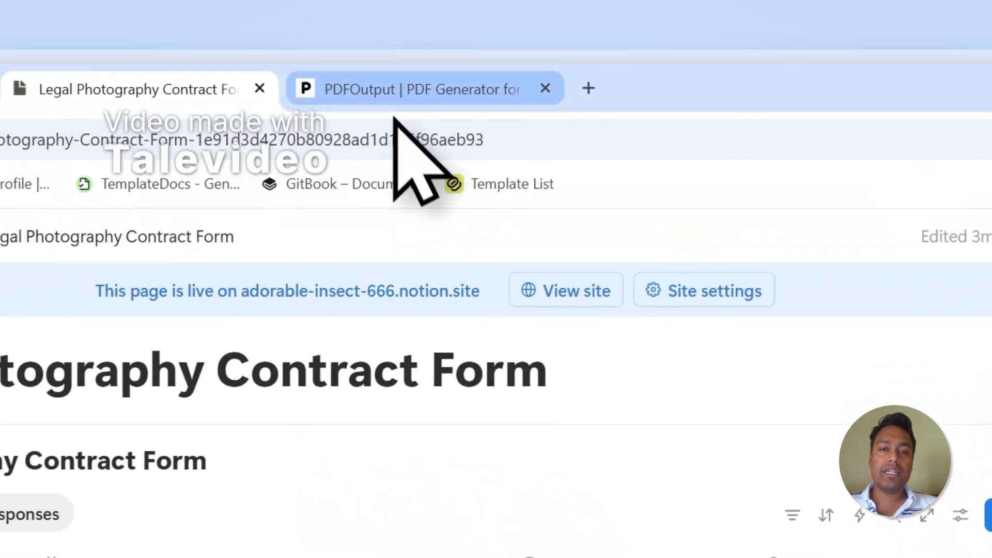
Set a second new row's GeneratePDF to Ready to Generate as well
{"action": "left_click", "coordinate": [391, 114]}
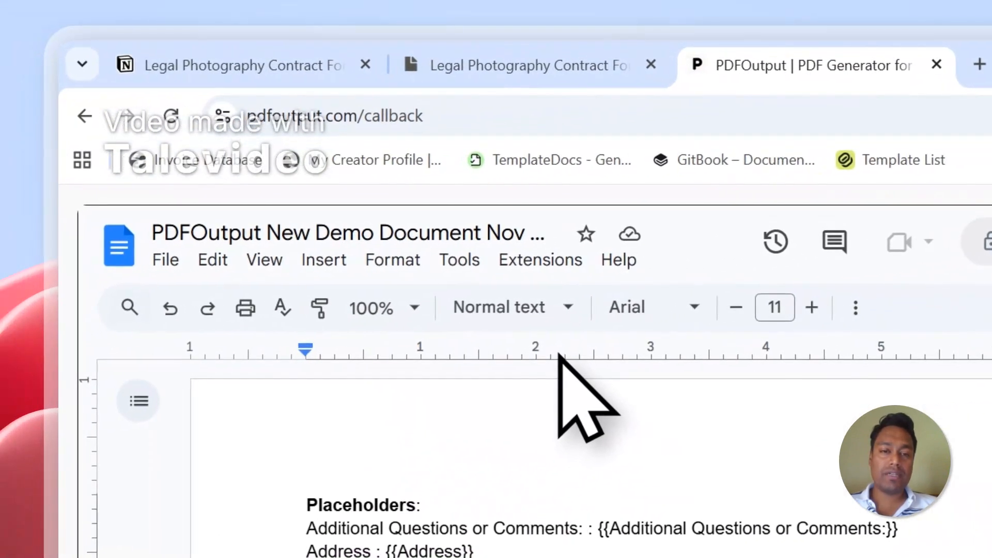
{"action": "left_click", "coordinate": [509, 65]}
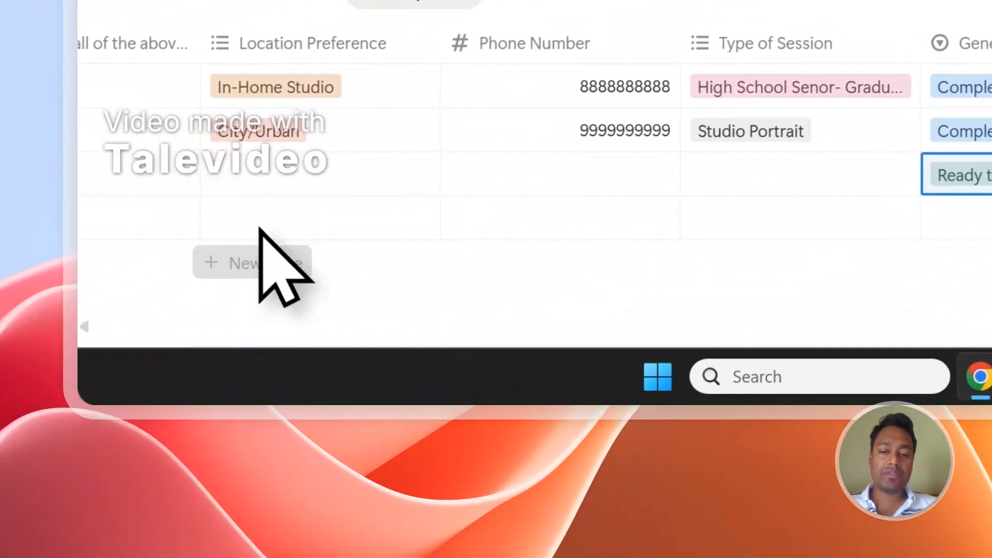
{"action": "left_click", "coordinate": [958, 175]}
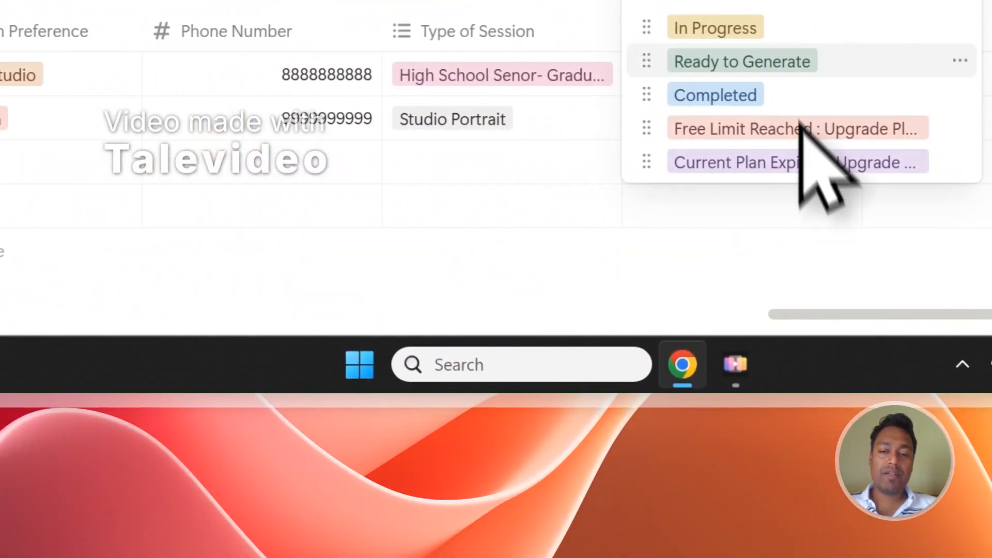
{"action": "left_click", "coordinate": [785, 61]}
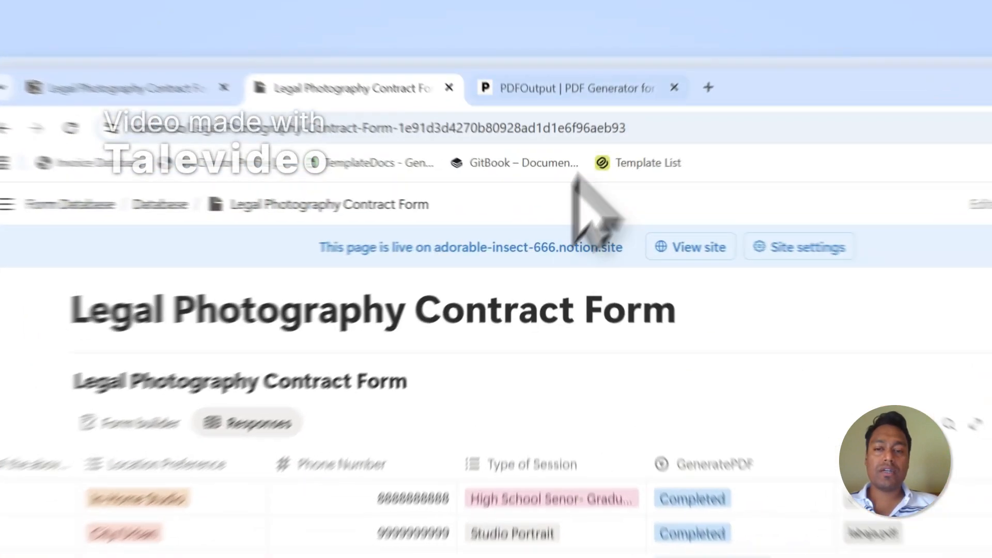
Set the fifth Notion row's GeneratePDF to Ready to Generate and open PDFOutput's support chat
{"action": "left_click", "coordinate": [489, 76]}
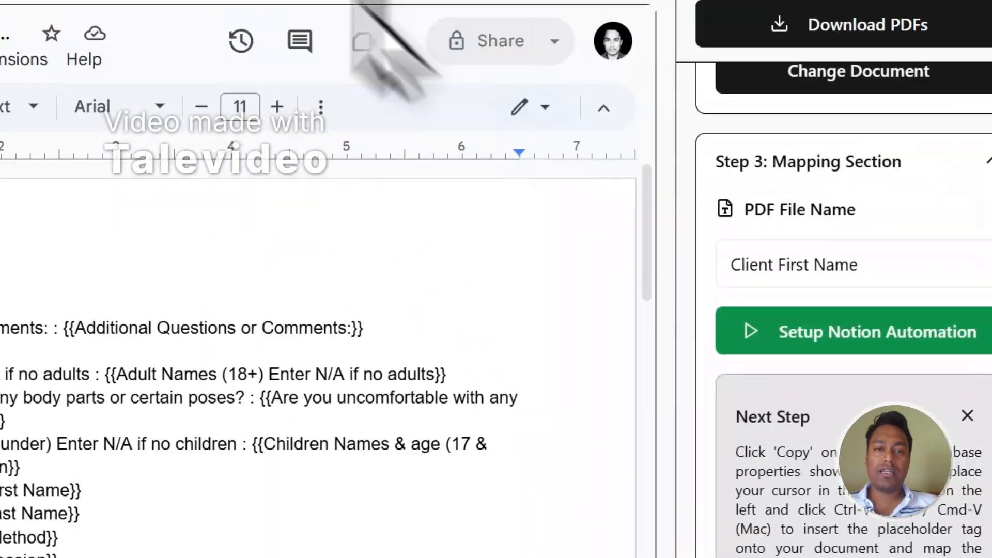
{"action": "left_click", "coordinate": [289, 106]}
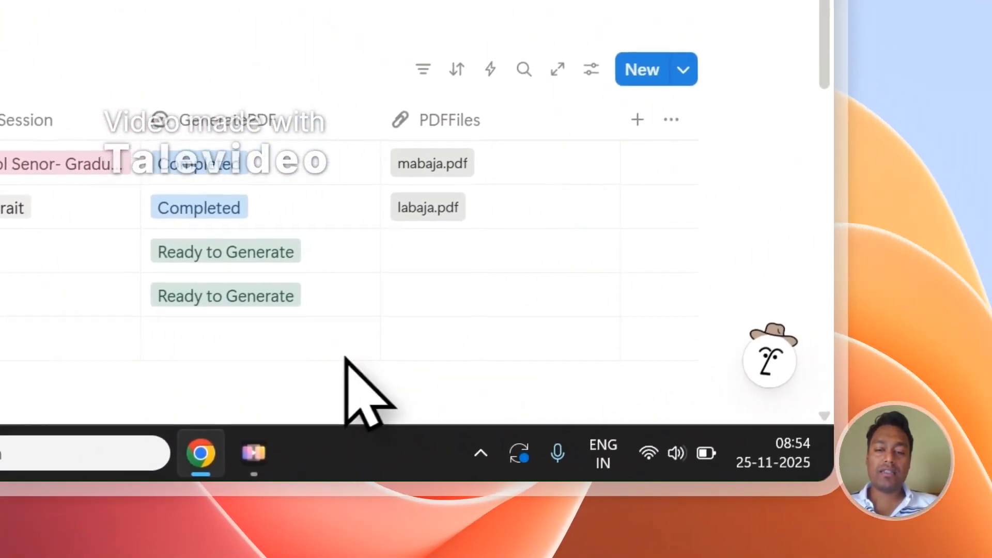
{"action": "left_click", "coordinate": [413, 331]}
{"action": "left_click", "coordinate": [402, 190]}
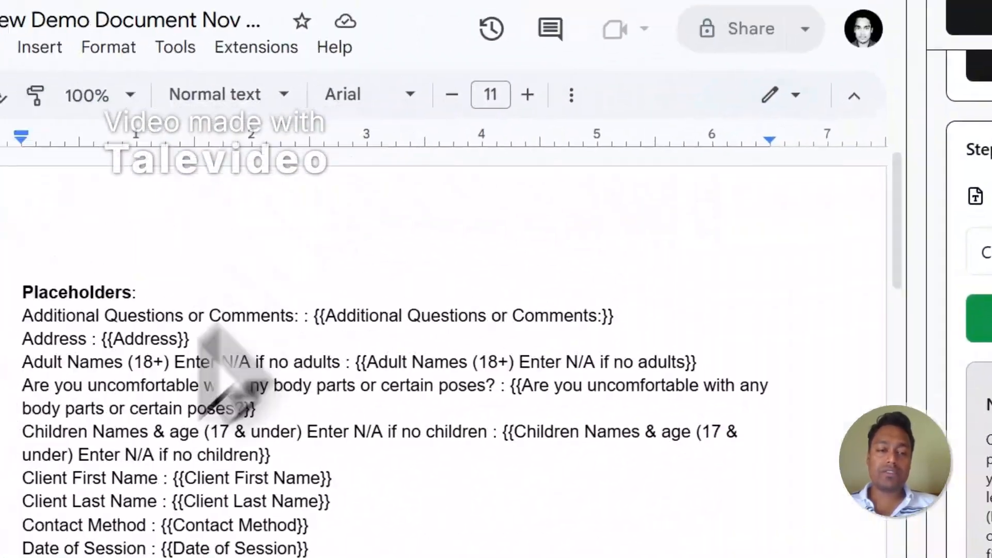
{"action": "left_click", "coordinate": [169, 308]}
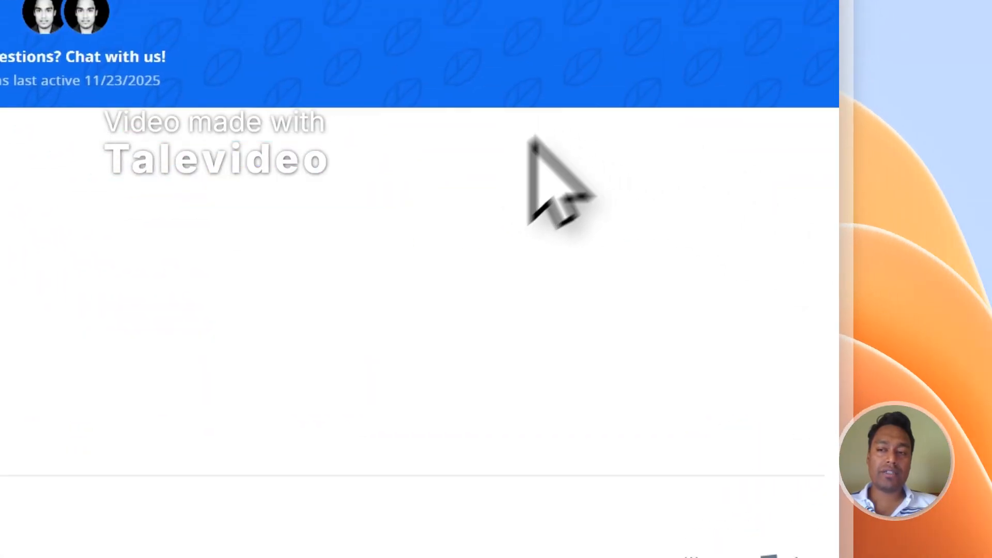
Close the support chat and sign out of PDFOutput
{"action": "left_click", "coordinate": [799, 80]}
{"action": "left_click", "coordinate": [793, 111]}
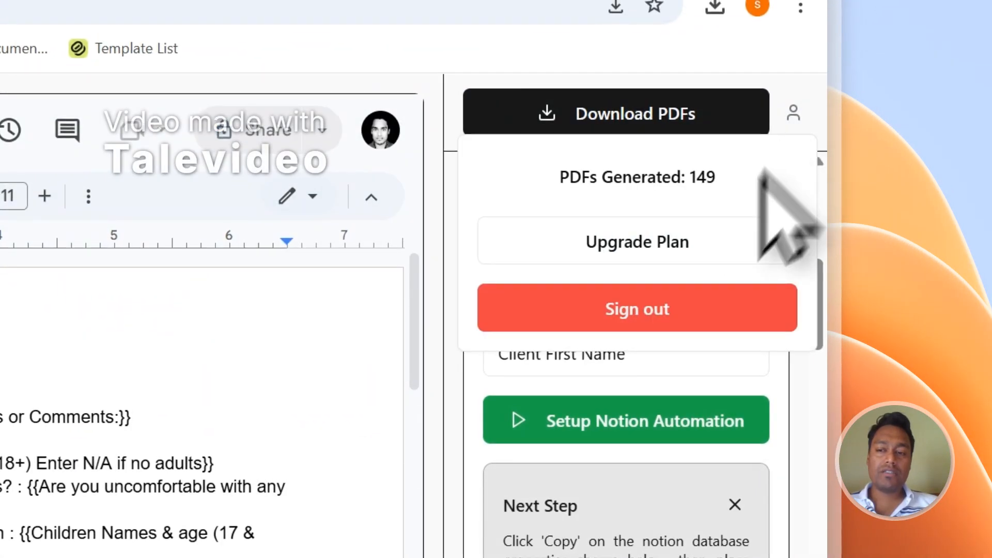
{"action": "left_click", "coordinate": [690, 304]}
Go to the Get in Touch contact page with its Send Message form
{"action": "left_click_drag", "start_coordinate": [818, 122], "coordinate": [829, 464]}
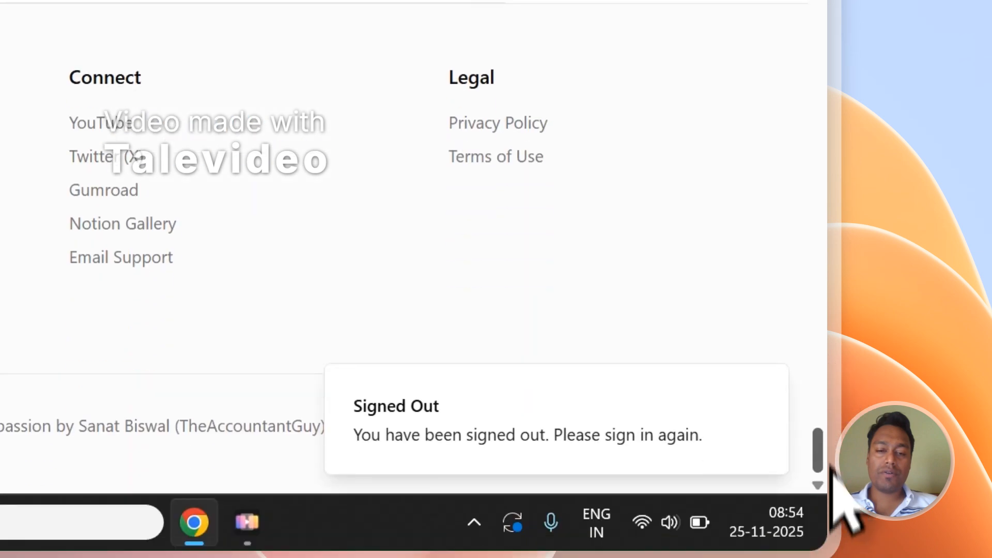
{"action": "left_click", "coordinate": [175, 171]}
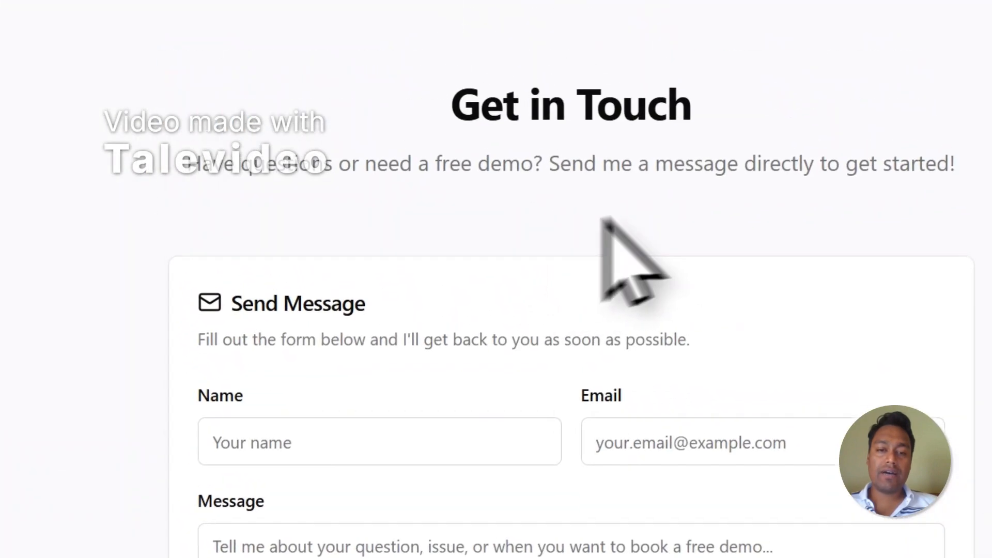
{"action": "scroll", "coordinate": [620, 220], "scroll_direction": "down", "scroll_amount": 3}
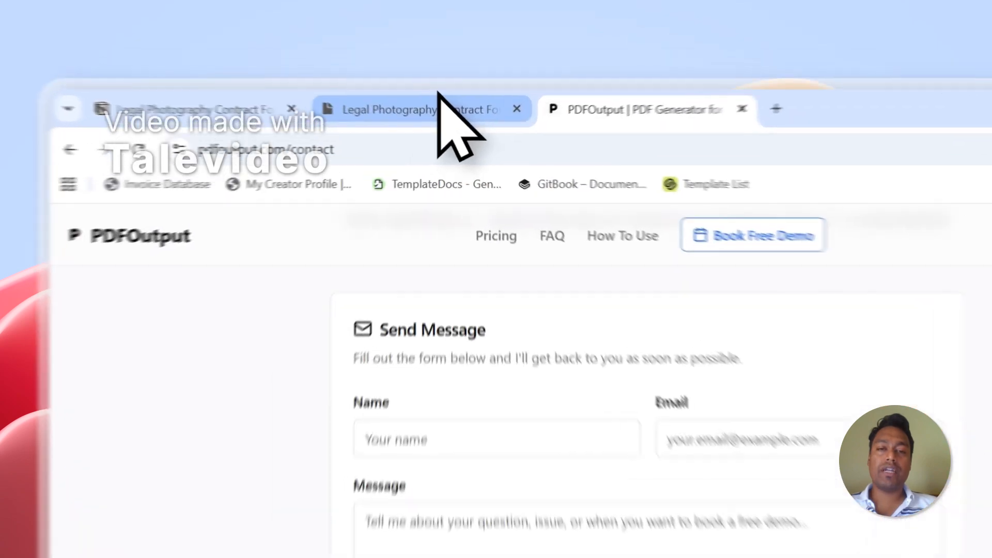
Return to the Notion responses table to watch the Ready to Generate rows start processing
{"action": "left_click", "coordinate": [360, 74]}
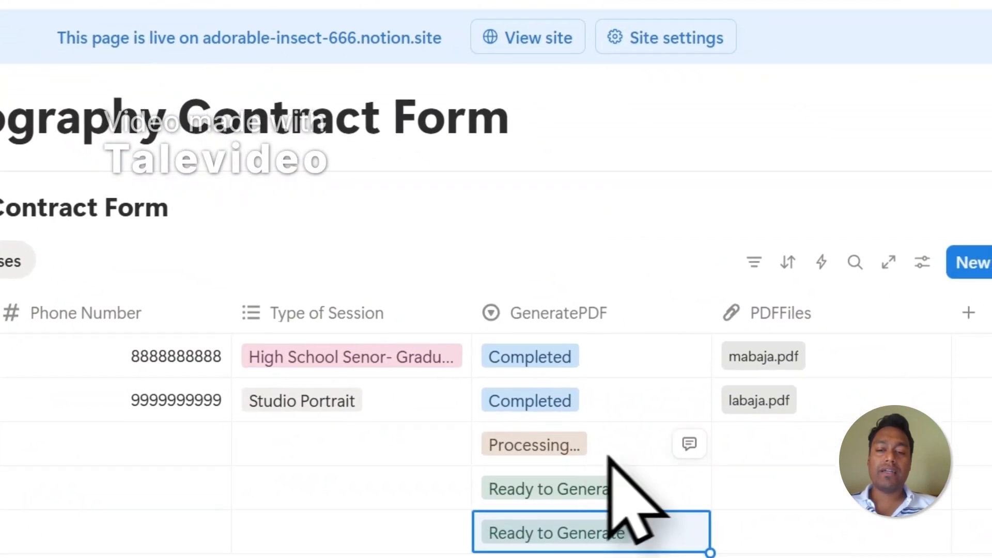